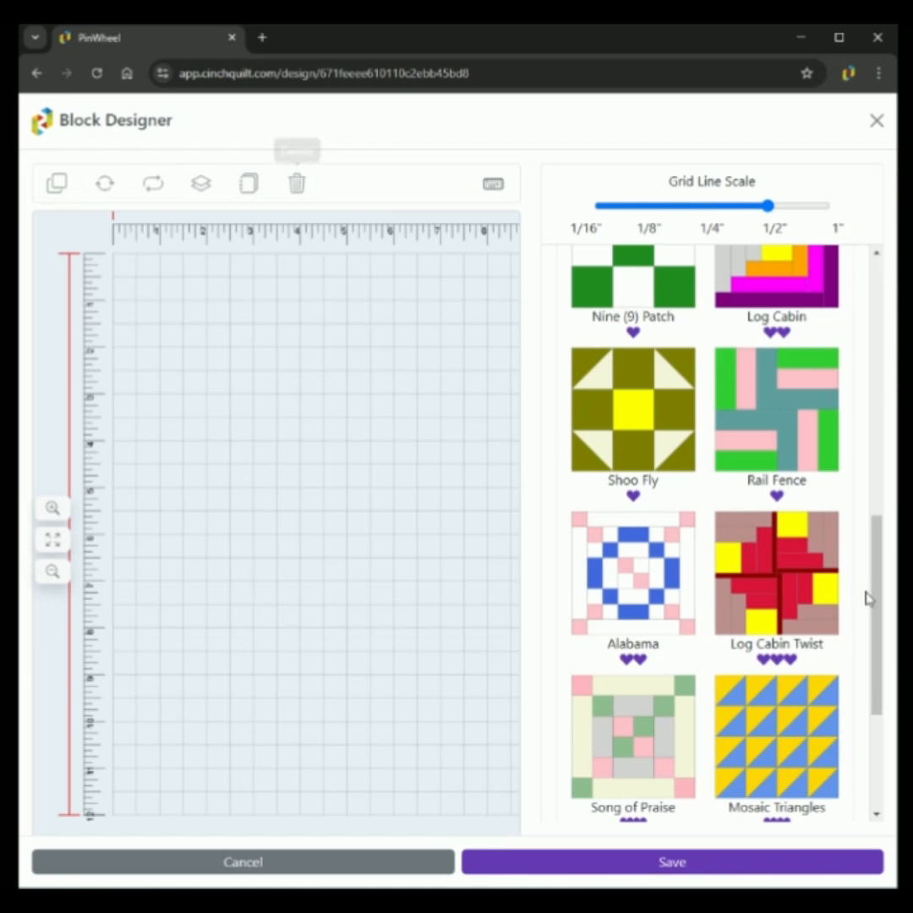
Step: Discard the current empty block without saving and create a new block
click(656, 292)
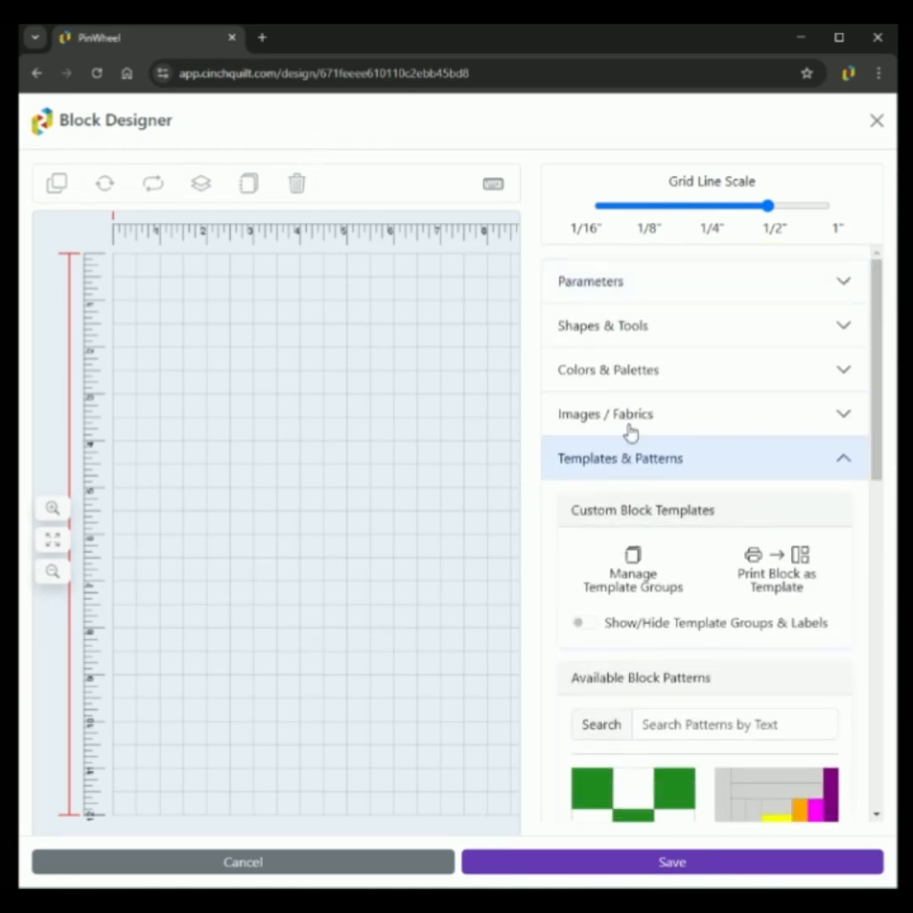
click(638, 470)
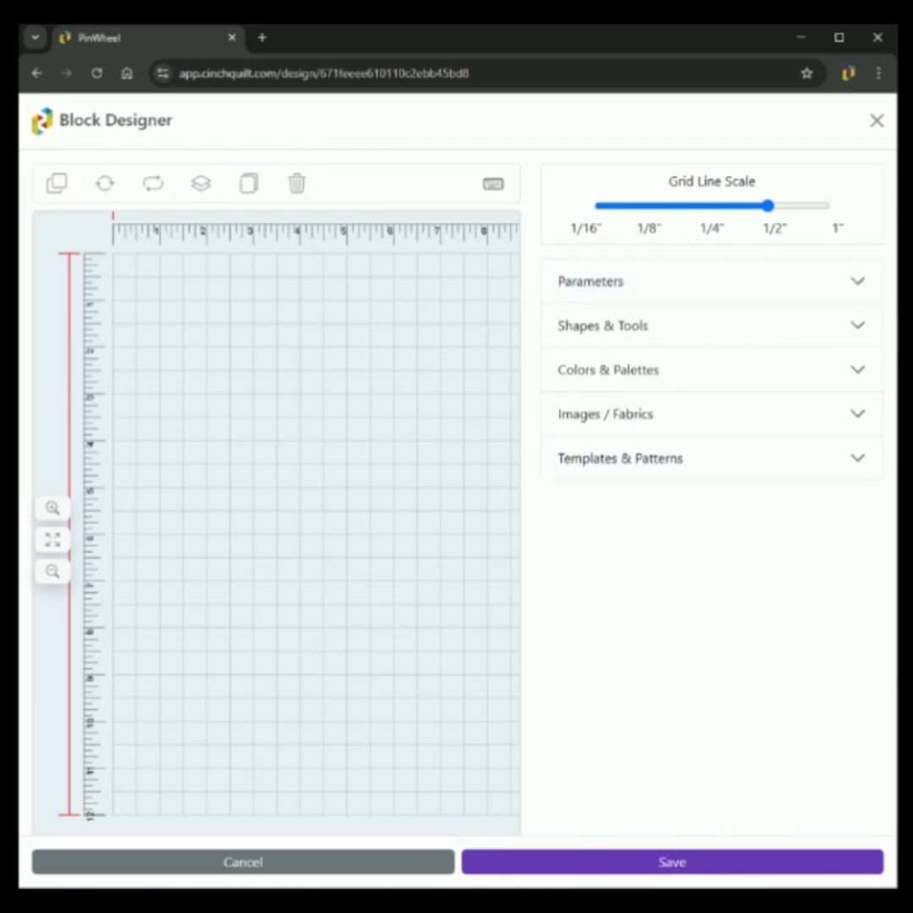
click(326, 863)
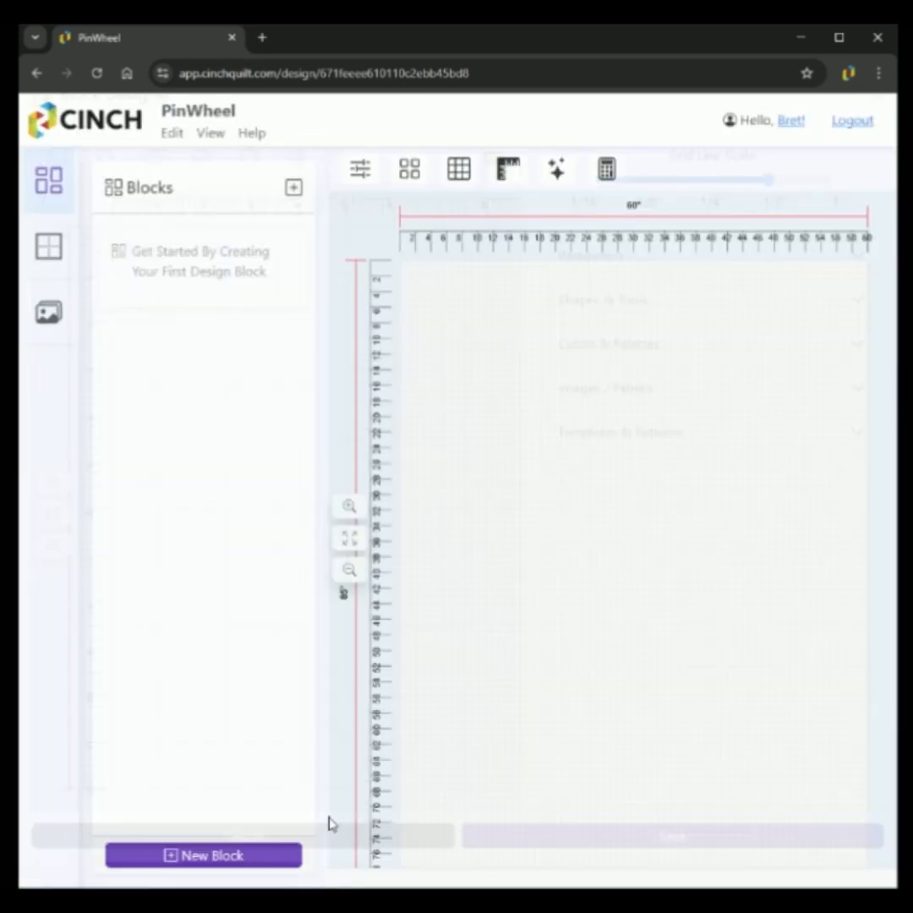
click(294, 191)
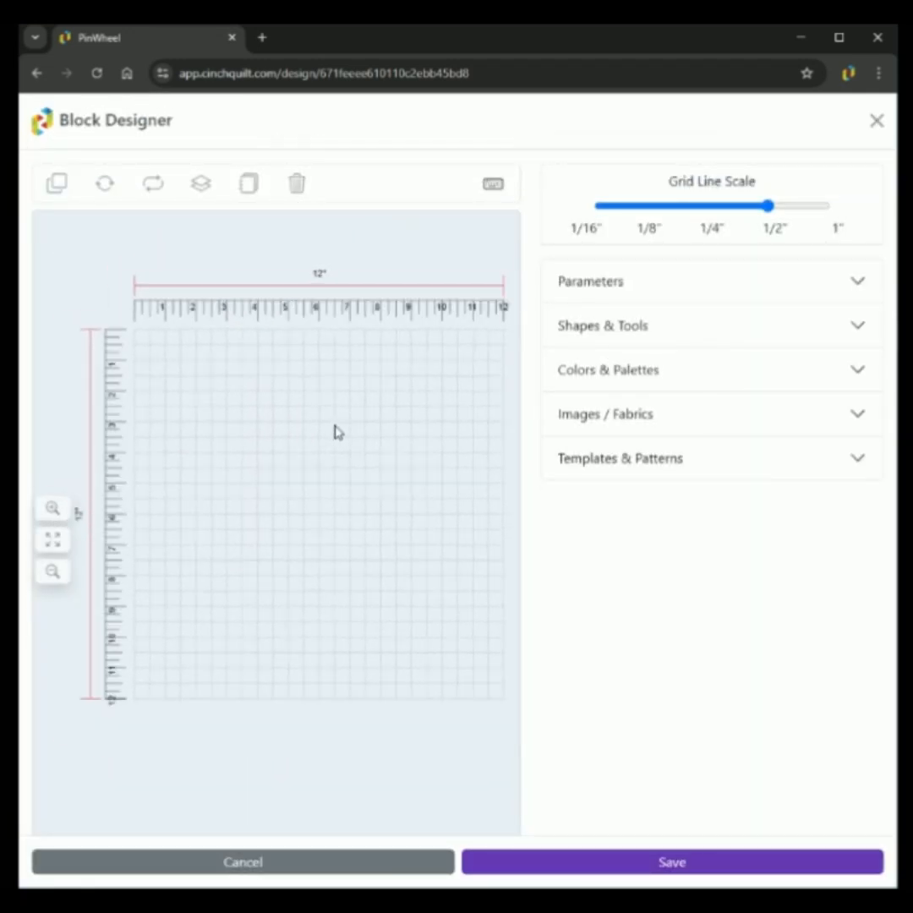
Step: Check the new block's width and height parameters
click(597, 286)
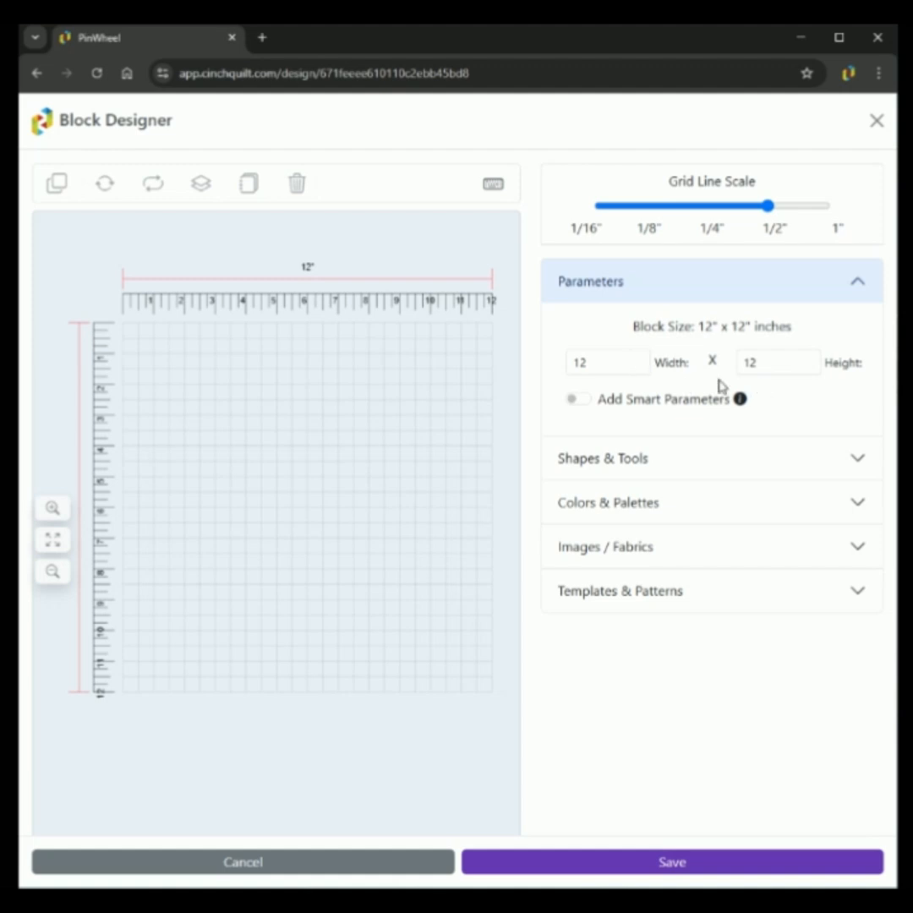
click(624, 283)
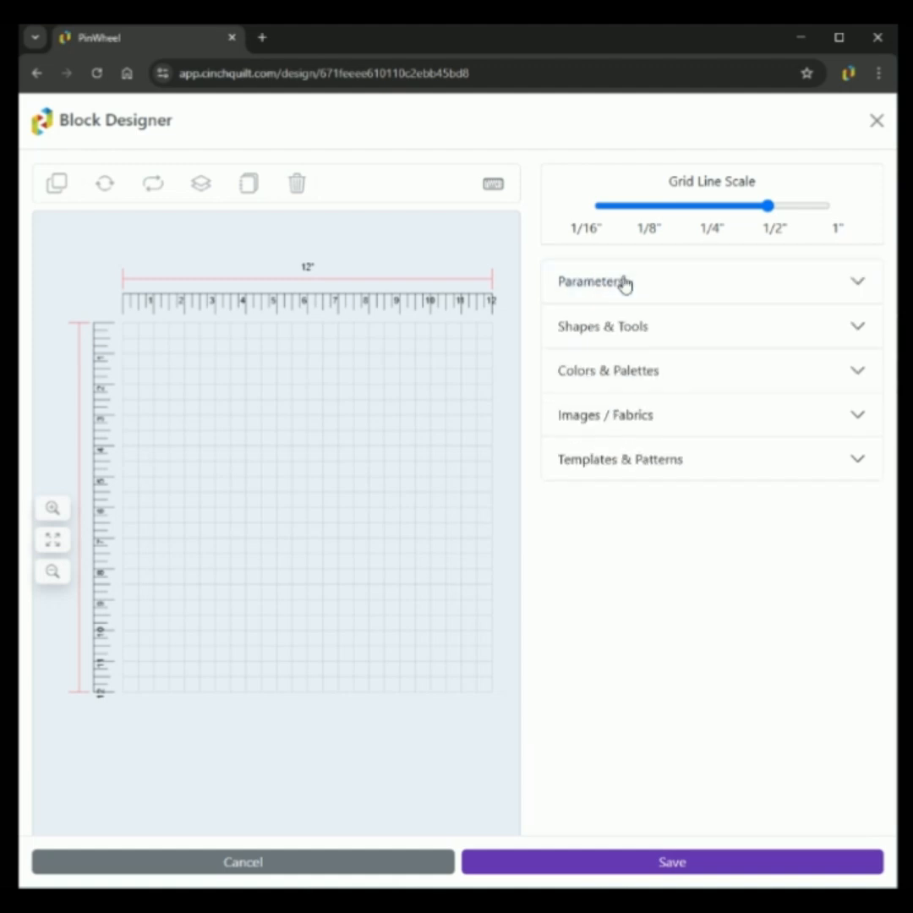
Step: Search the available block patterns for "trian" and apply the Simple Half Square pattern to the block
click(718, 463)
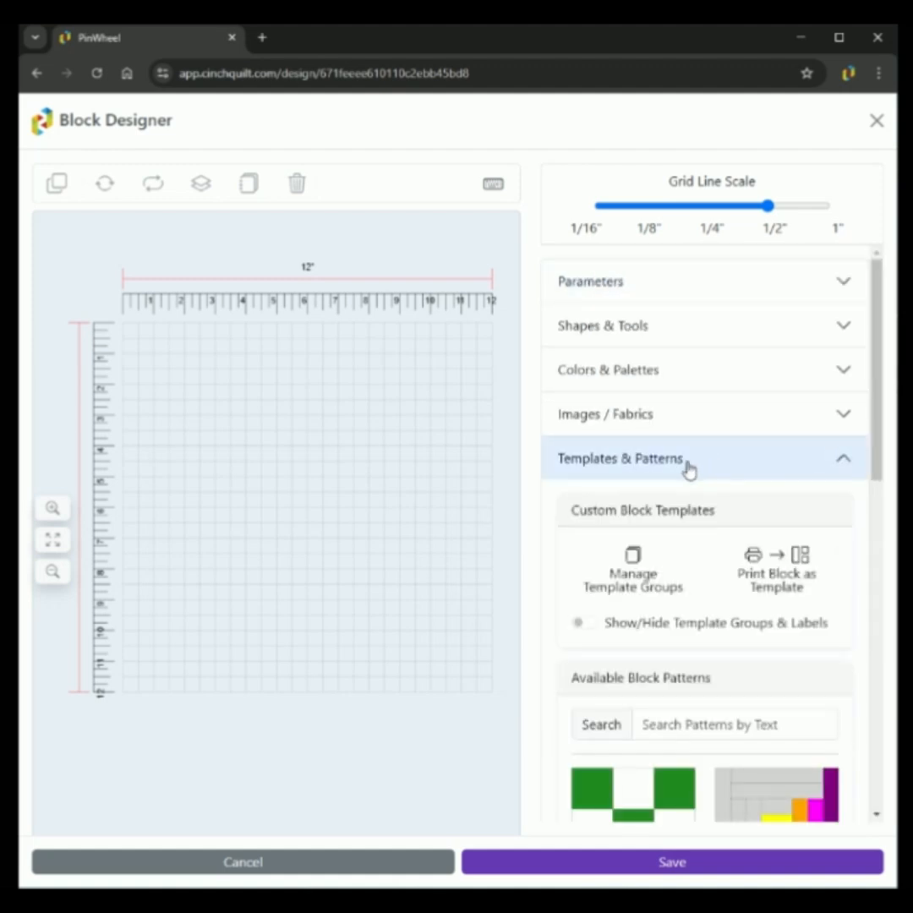
scroll(621, 464, down, 3)
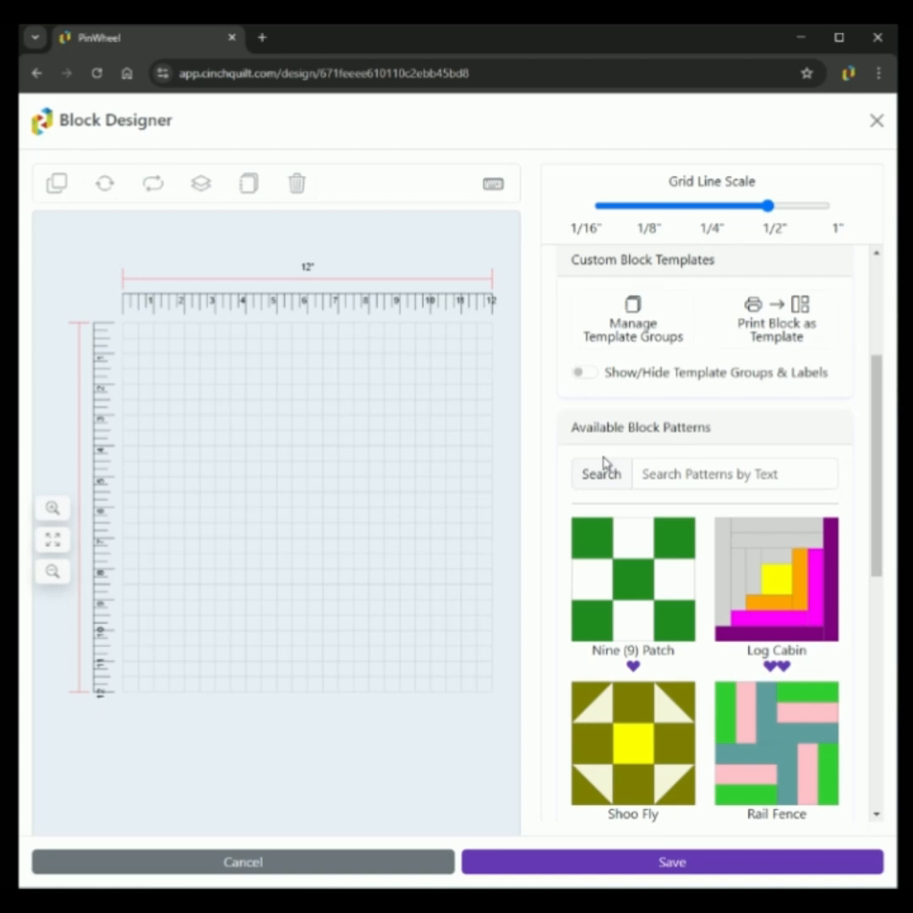
scroll(564, 454, down, 2)
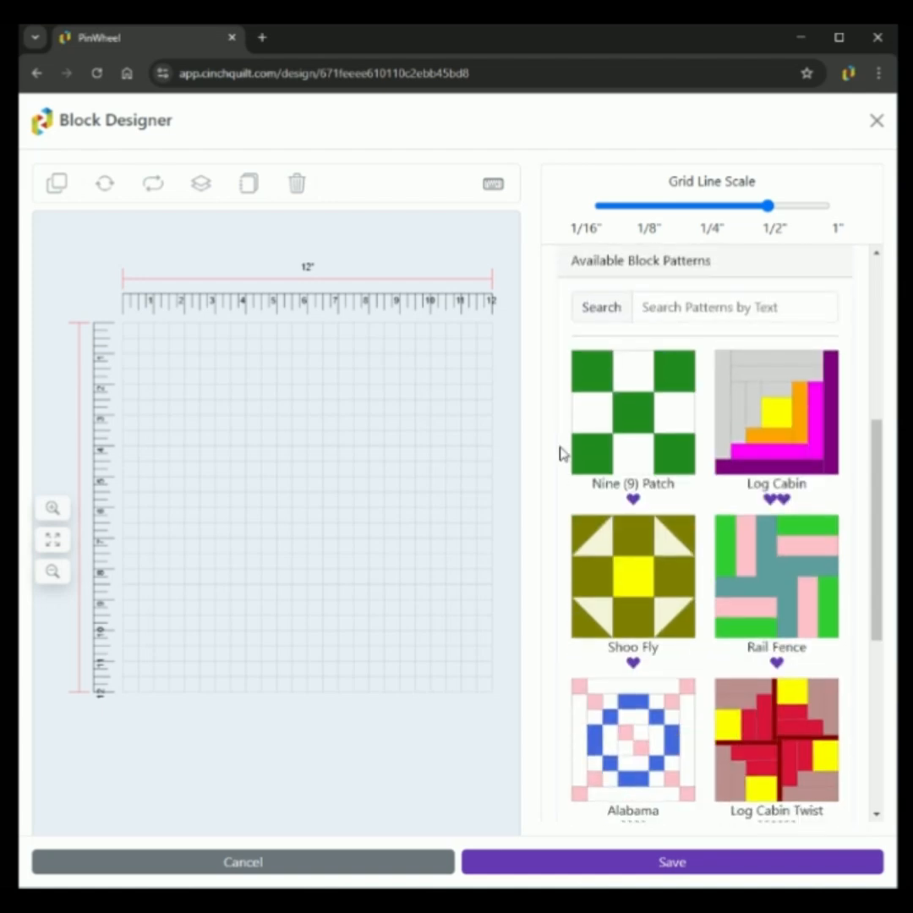
scroll(624, 500, down, 4)
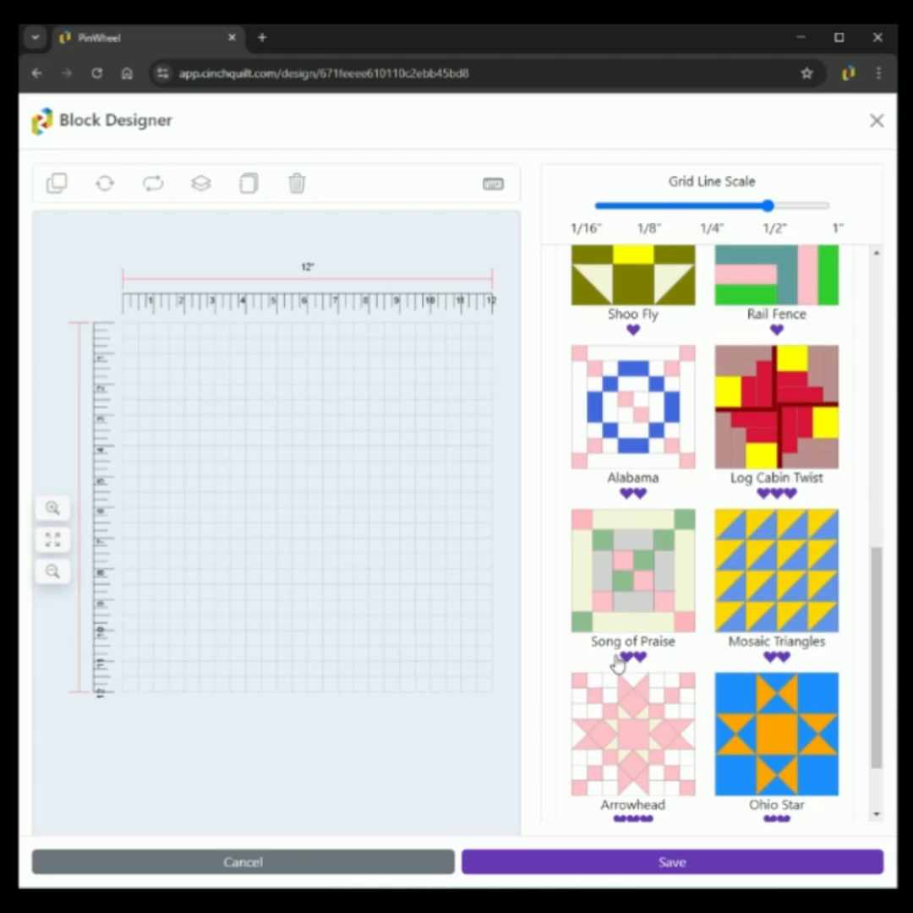
scroll(613, 664, down, 1)
scroll(613, 667, up, 5)
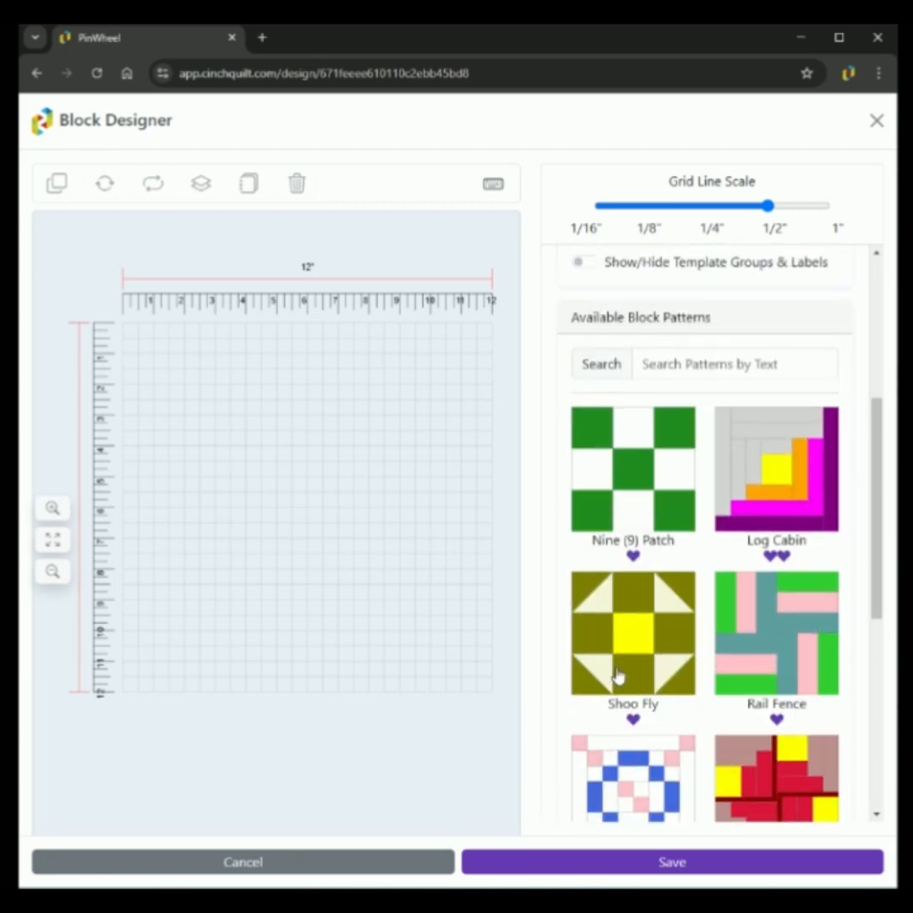
click(689, 374)
text(trian)
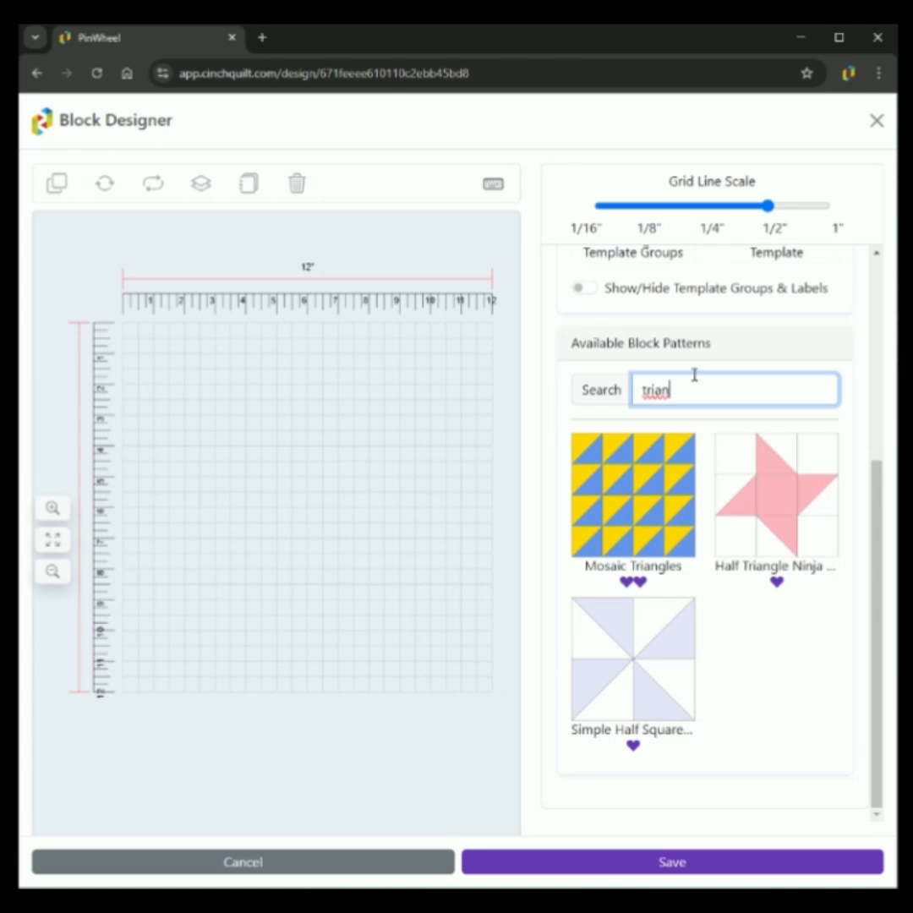
click(638, 667)
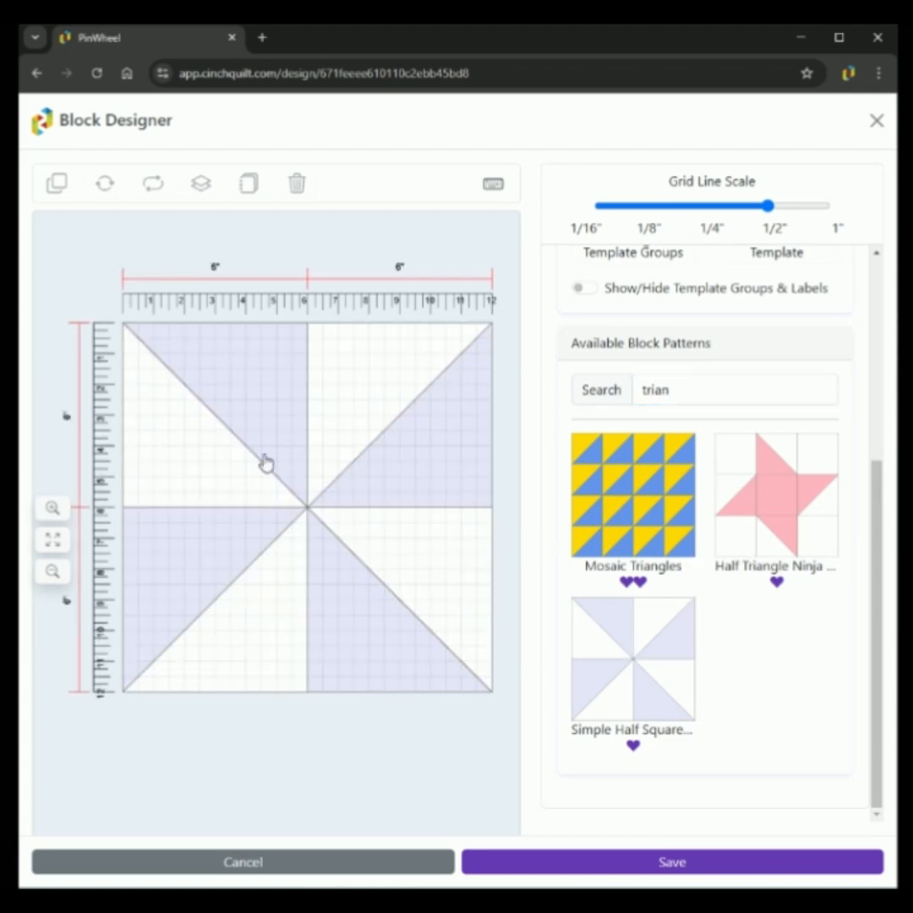
drag(401, 739, 400, 750)
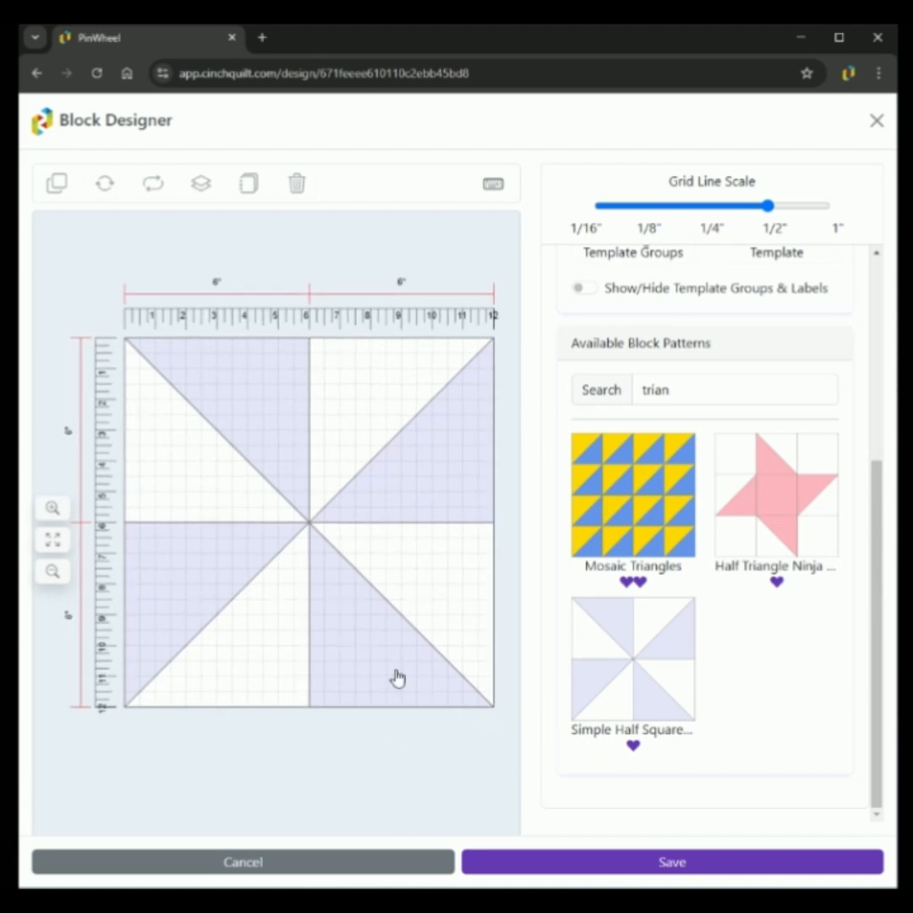
scroll(638, 663, up, 4)
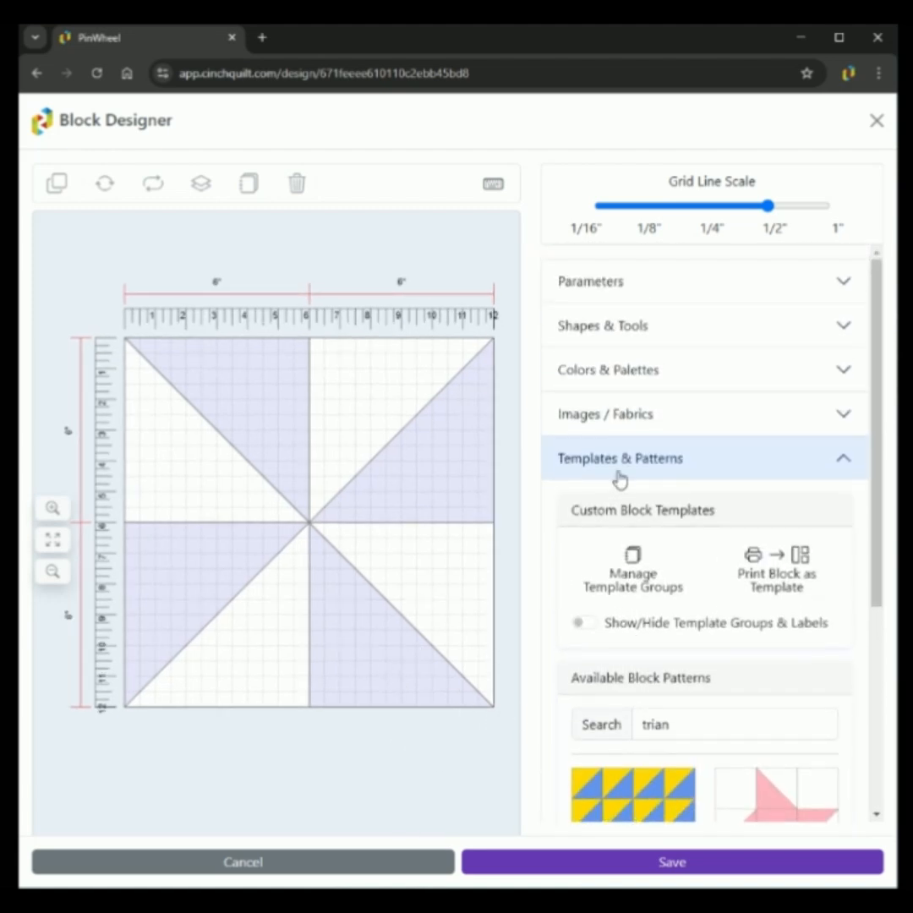
click(621, 467)
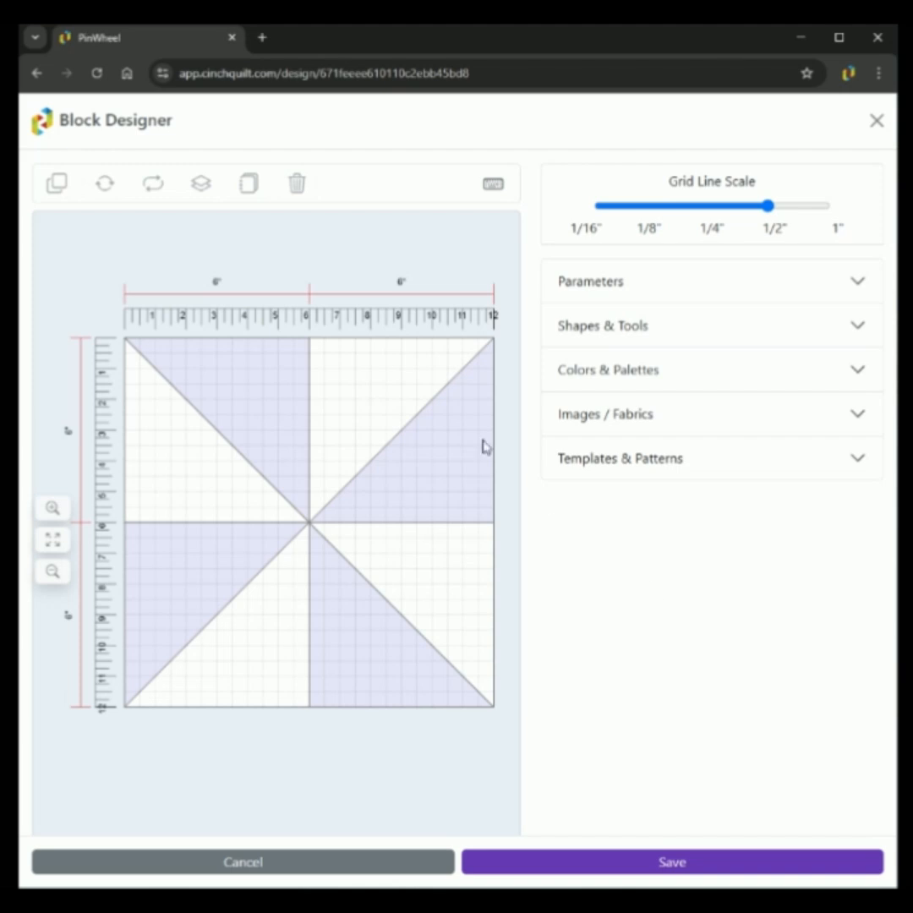
Step: Resize the block to 15 x 15 inches and automatically scale its interior patches to fit
click(583, 284)
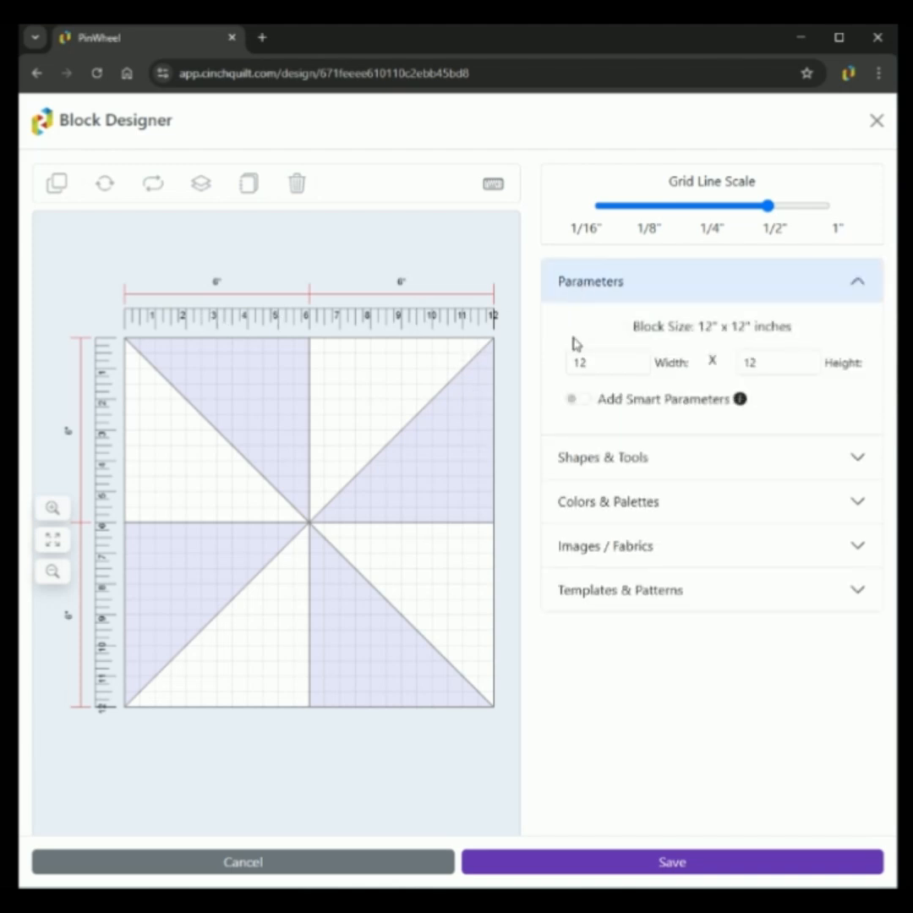
mouse_move(595, 363)
mouse_down()
mouse_move(560, 369)
mouse_move(593, 339)
mouse_up()
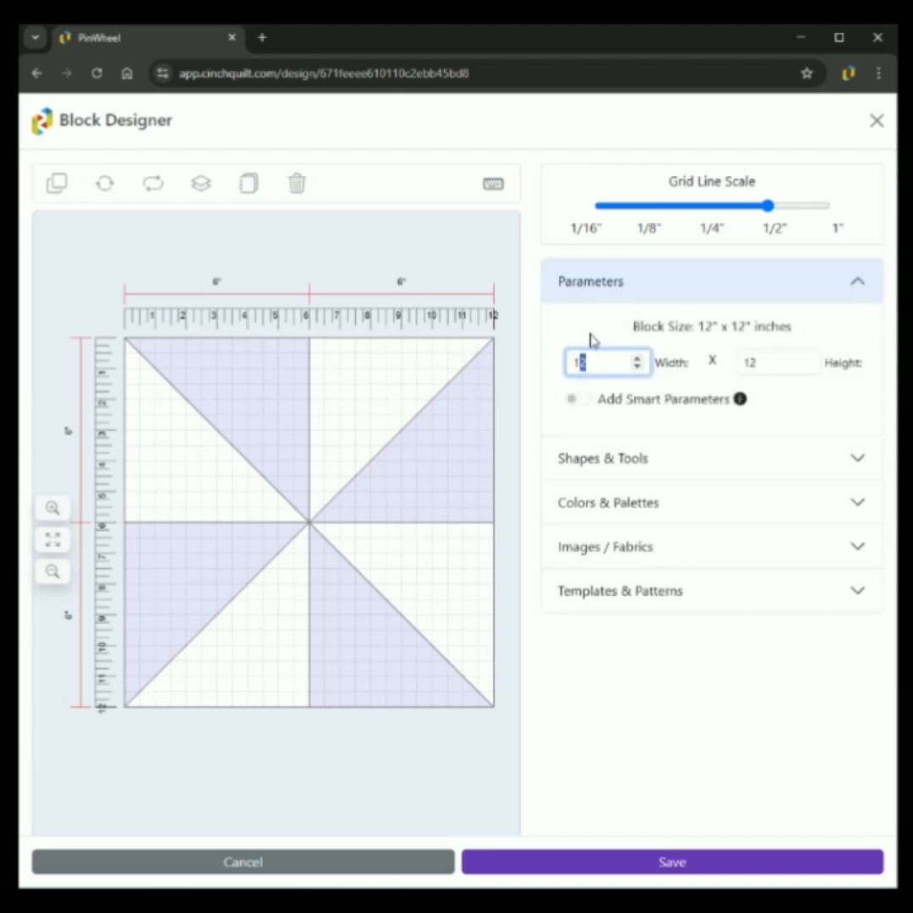
text(5)
key(Tab)
text(15)
click(712, 403)
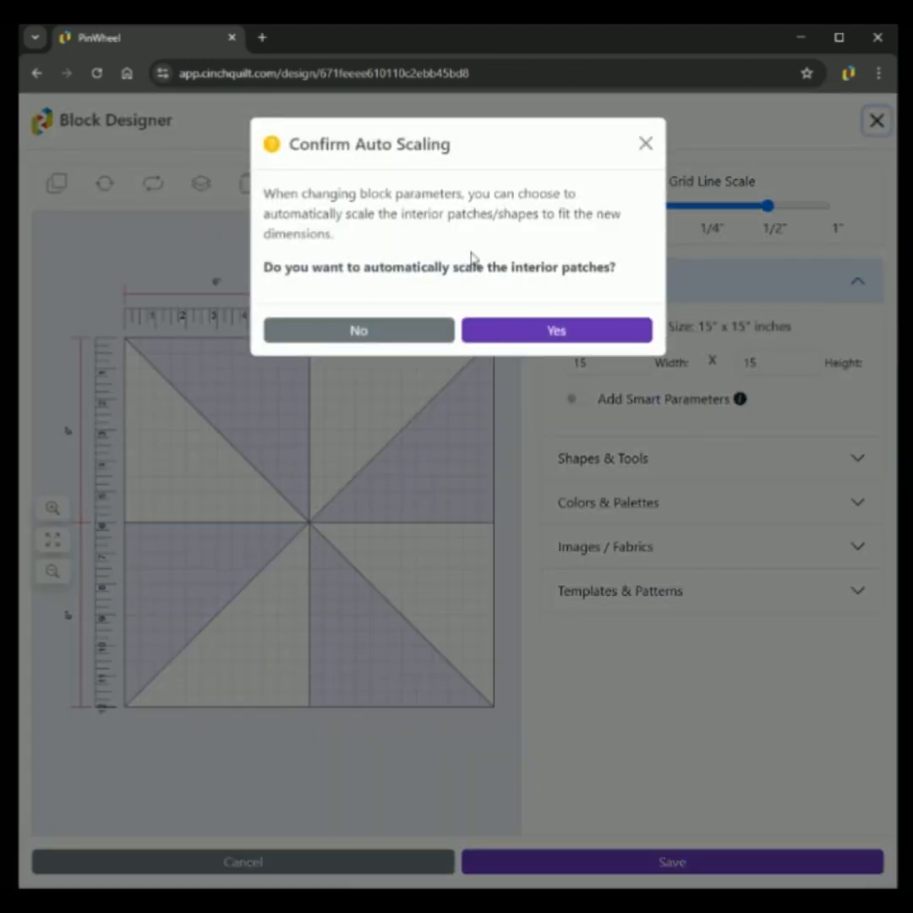
click(567, 337)
scroll(443, 471, down, 3)
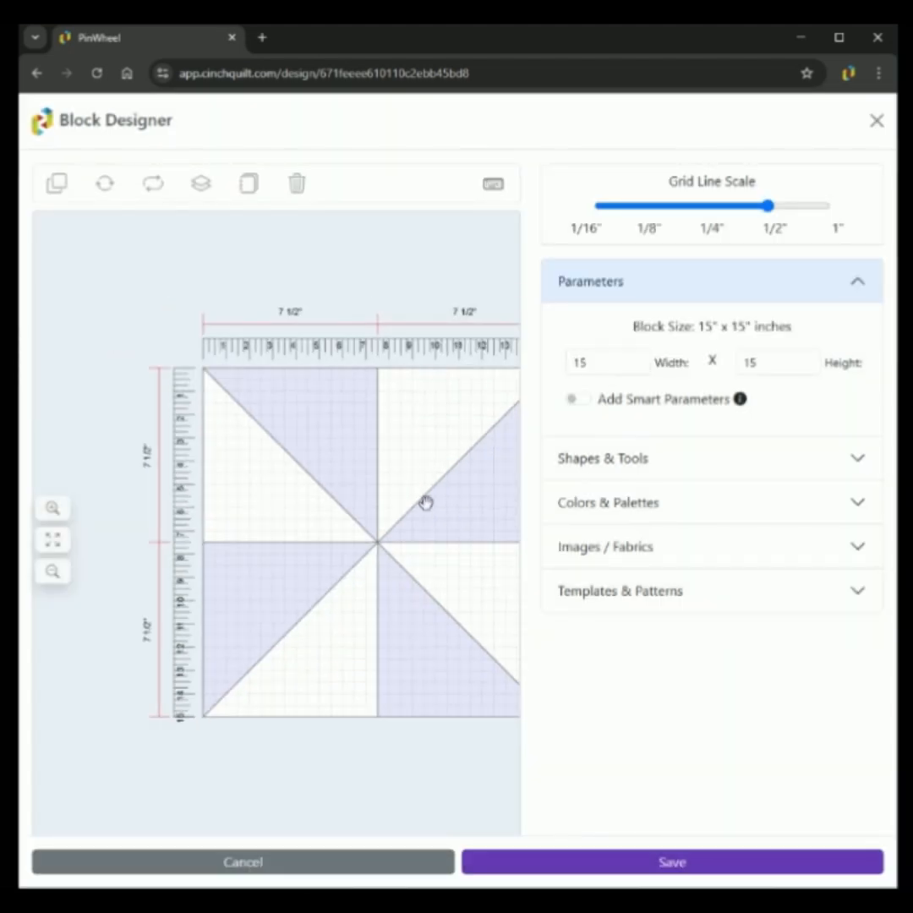
drag(429, 502, 352, 487)
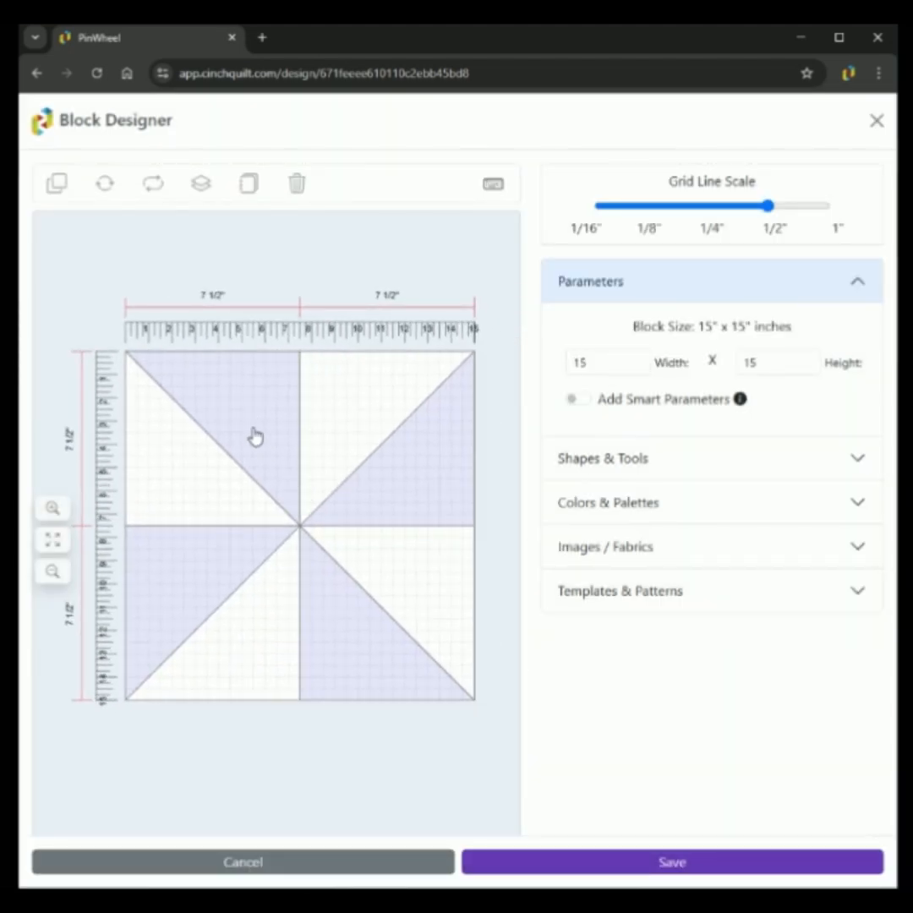
Step: Set the block size back to 12 x 12 inches with automatic scaling of the interior patches
double_click(579, 361)
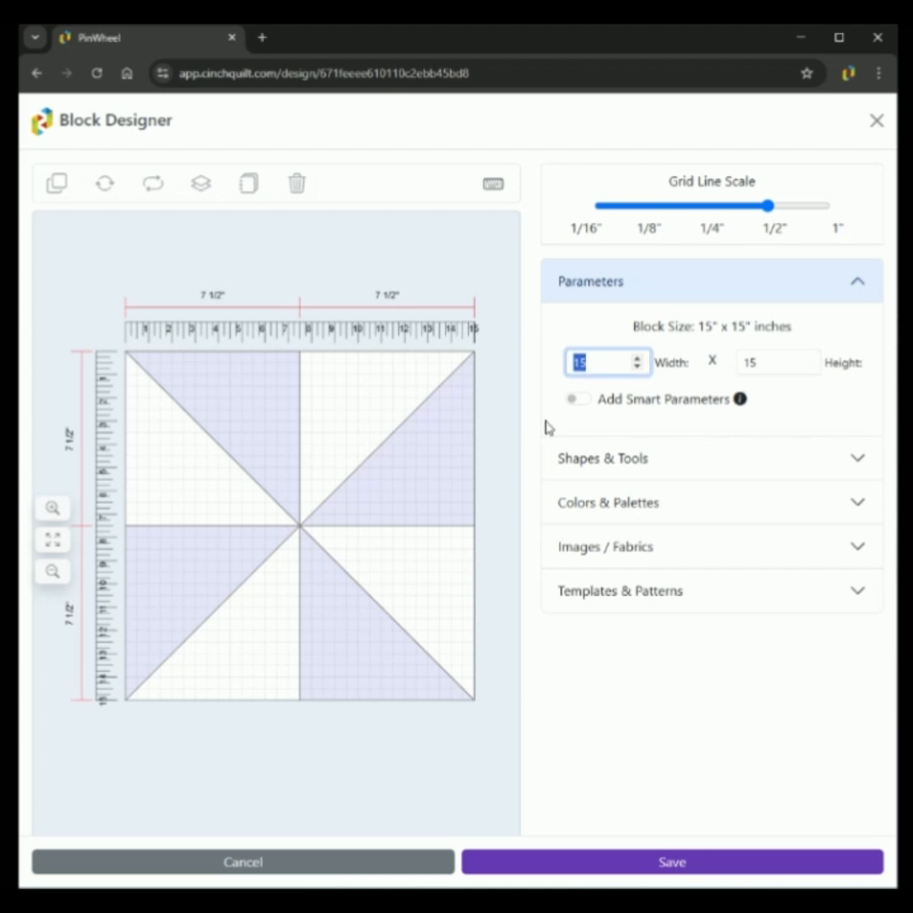
text(12)
key(Tab)
text(12)
click(652, 402)
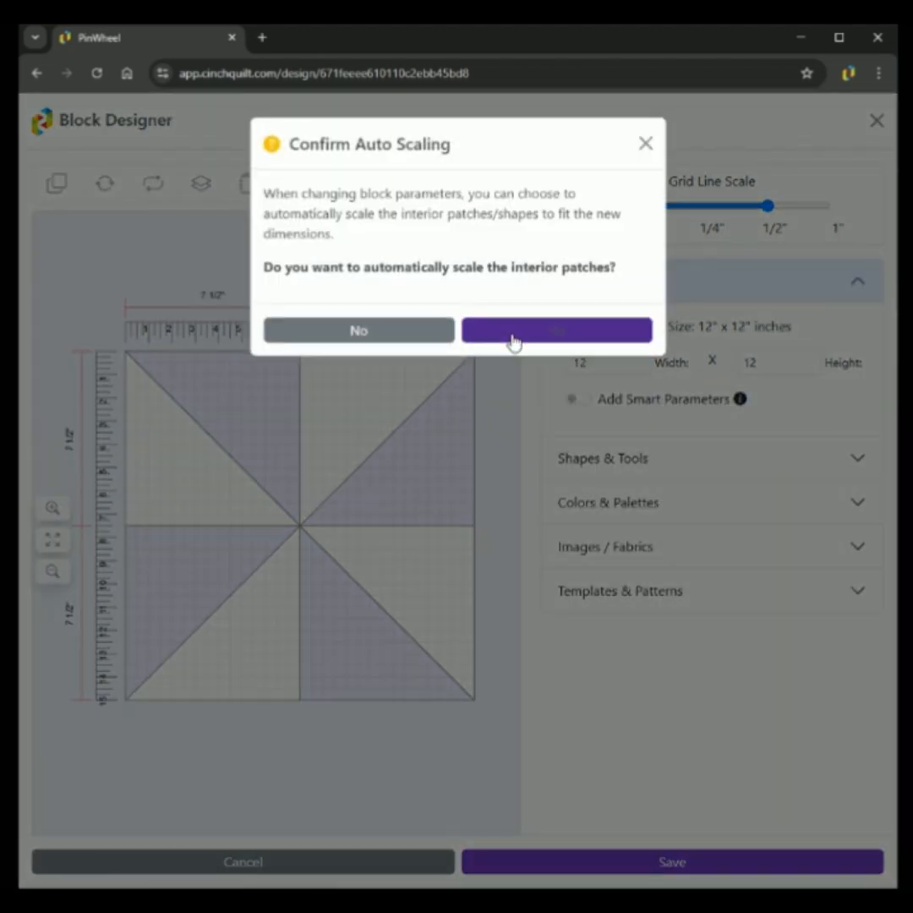
click(511, 339)
scroll(440, 486, up, 1)
drag(440, 486, 495, 497)
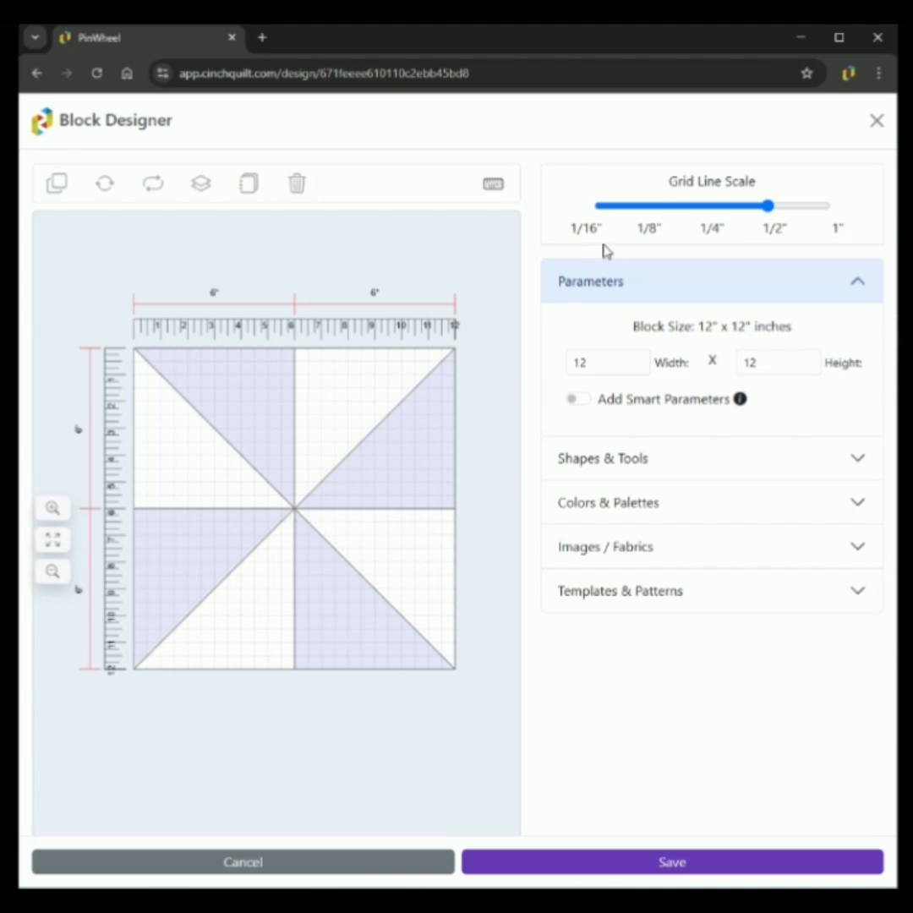
click(603, 294)
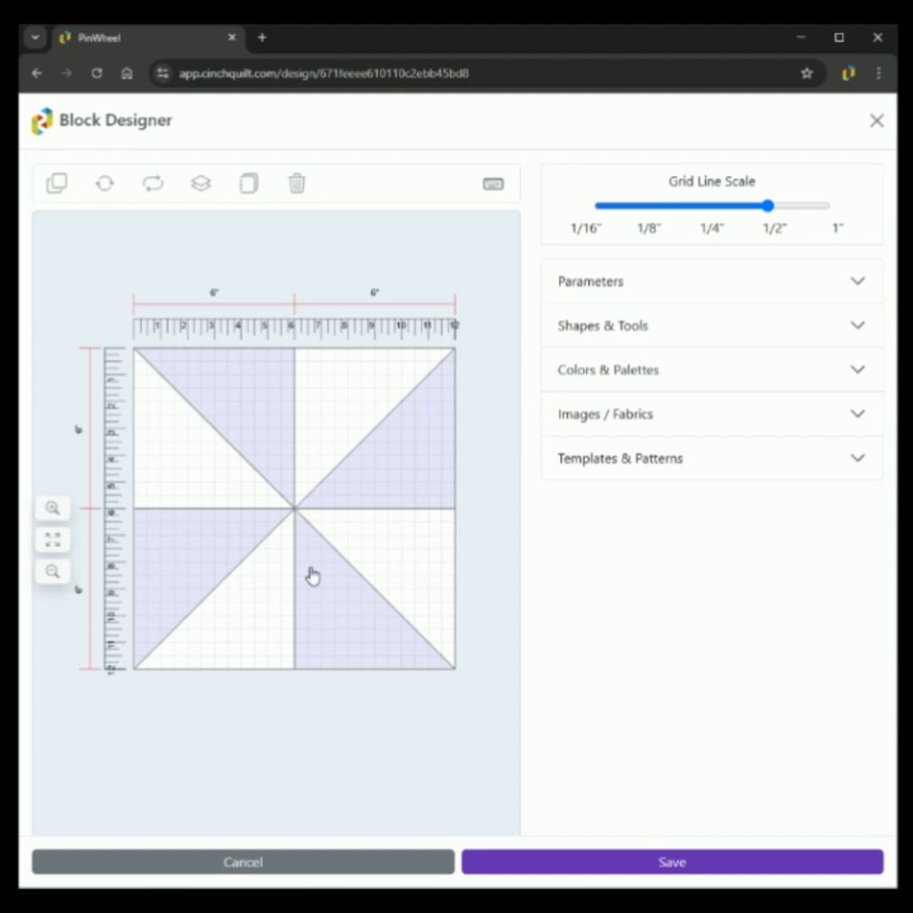
Step: Remove the teal, butterfly and pink images from the images used for this design
click(590, 423)
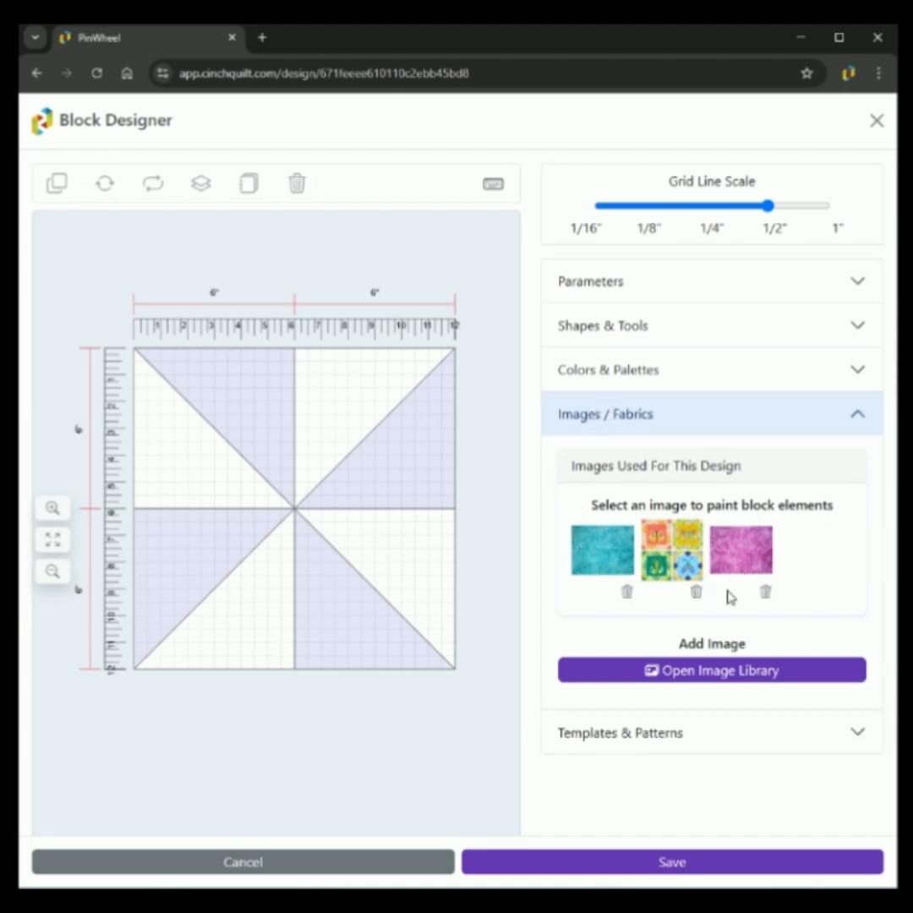
click(627, 591)
click(627, 592)
click(627, 591)
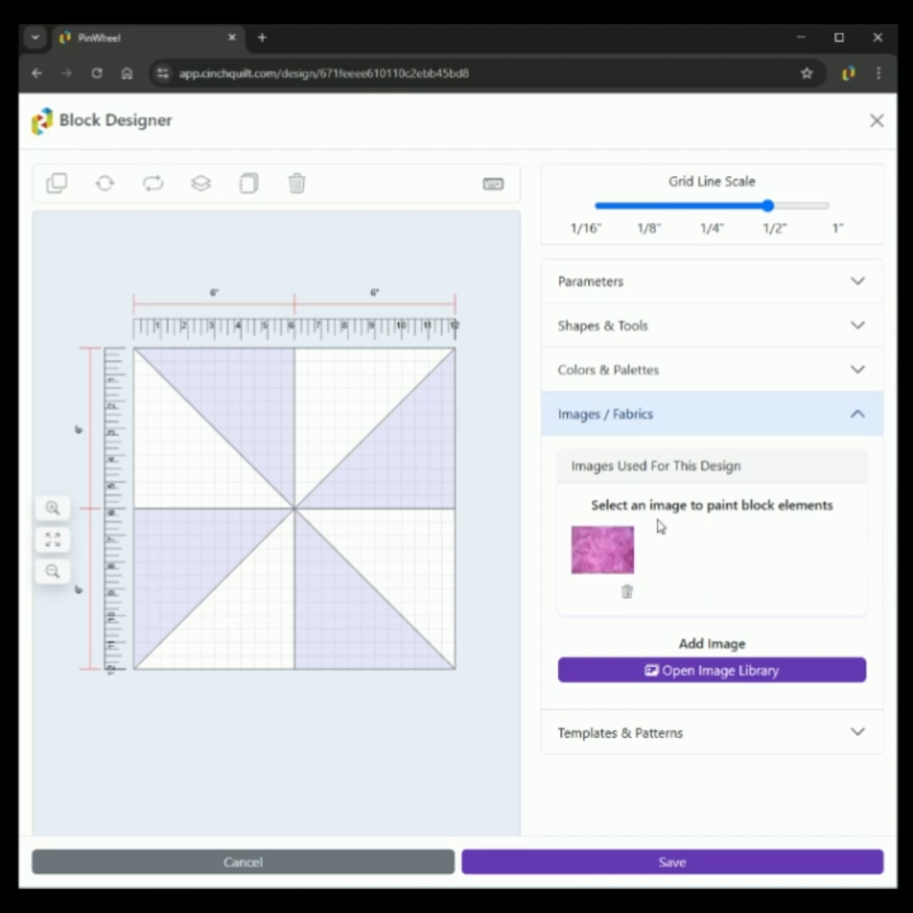
click(632, 525)
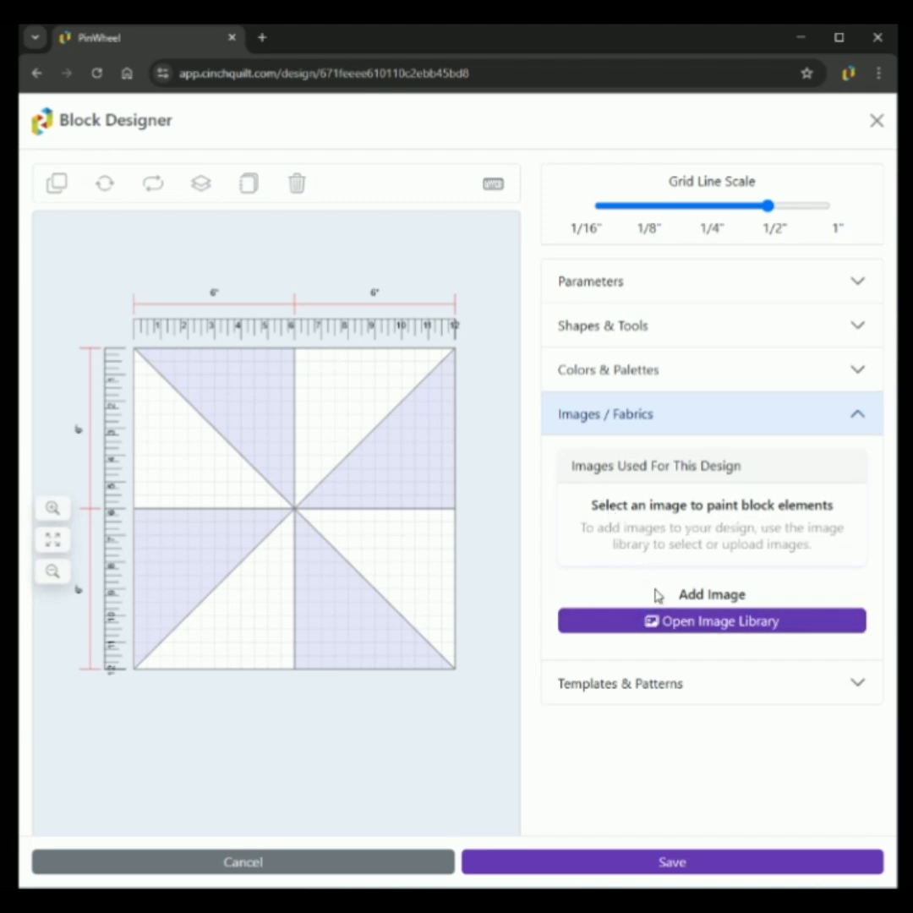
Step: Browse the image library and load Spring Time Teal.jpg as the fabric for painting block patches
click(698, 626)
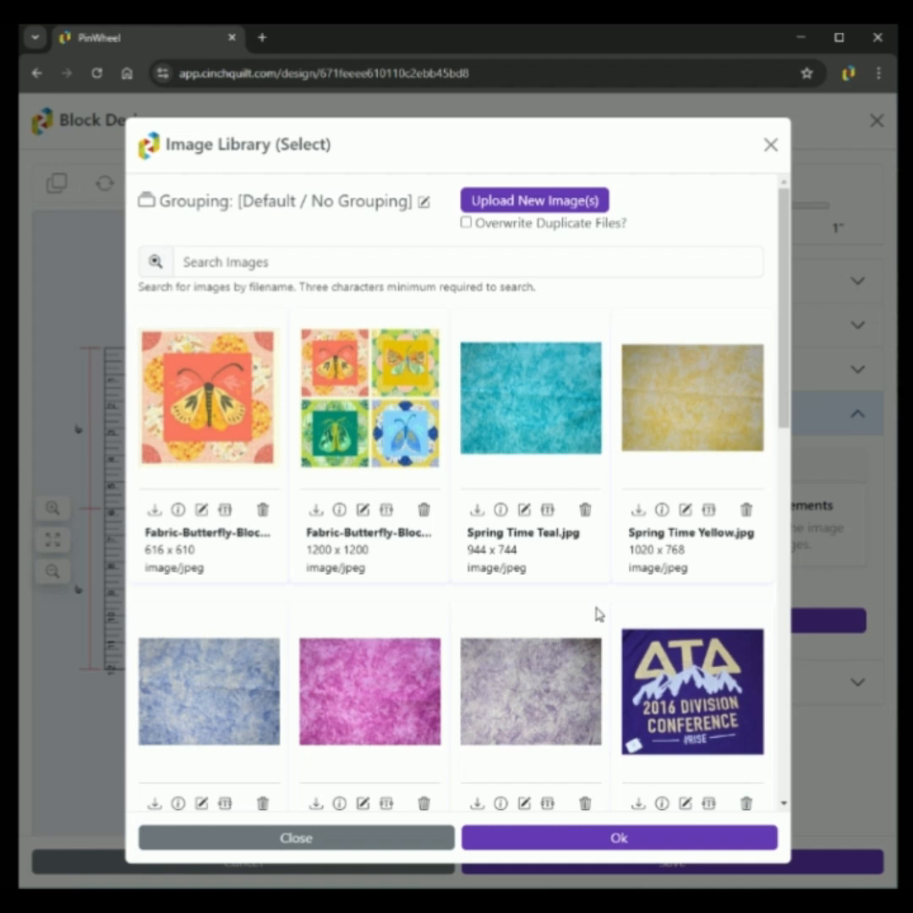
scroll(596, 614, down, 3)
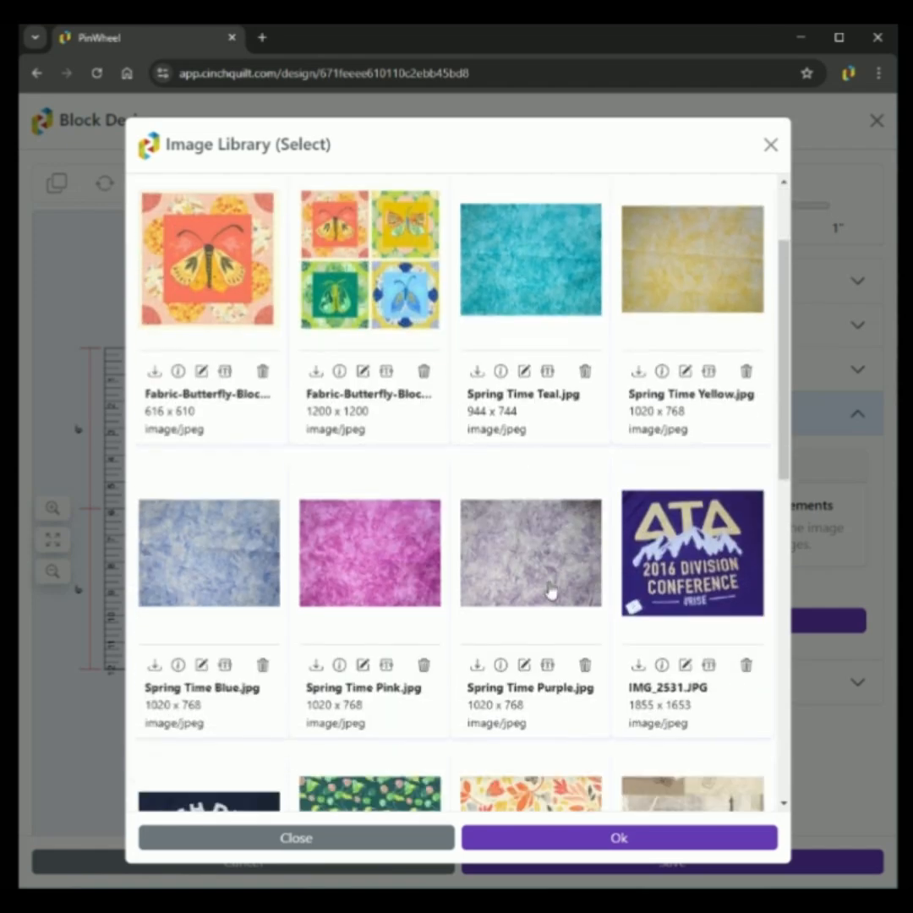
scroll(447, 551, up, 1)
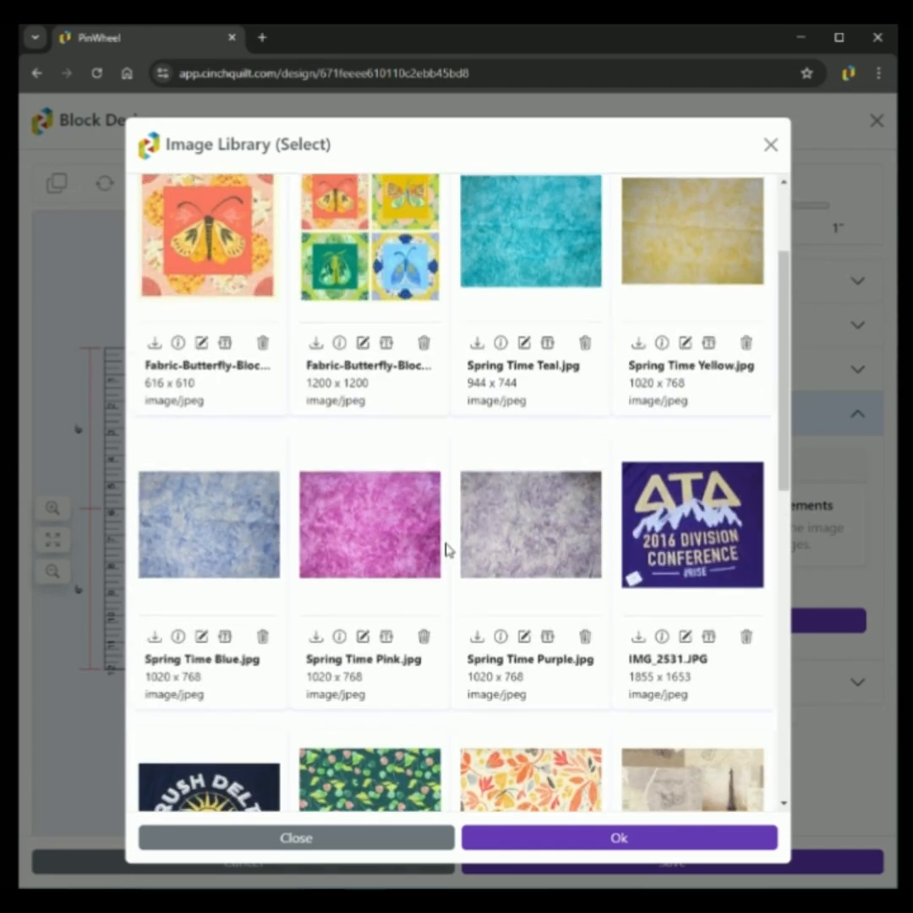
scroll(435, 550, up, 2)
drag(783, 338, 791, 487)
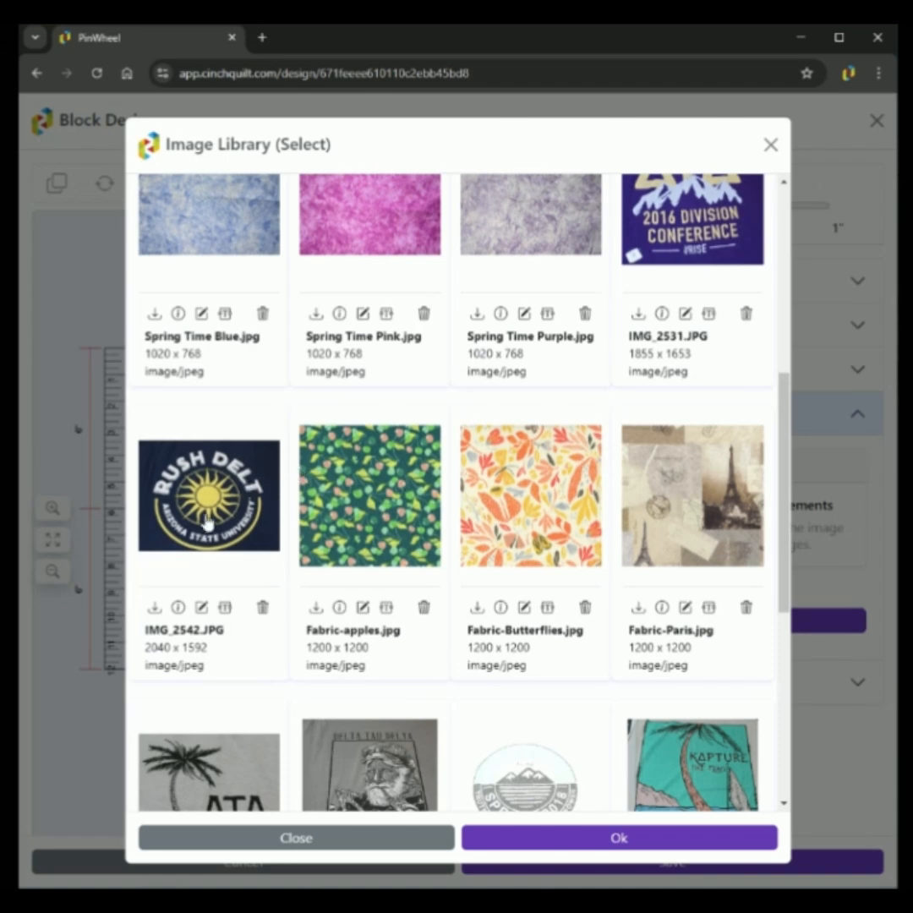
scroll(213, 516, down, 3)
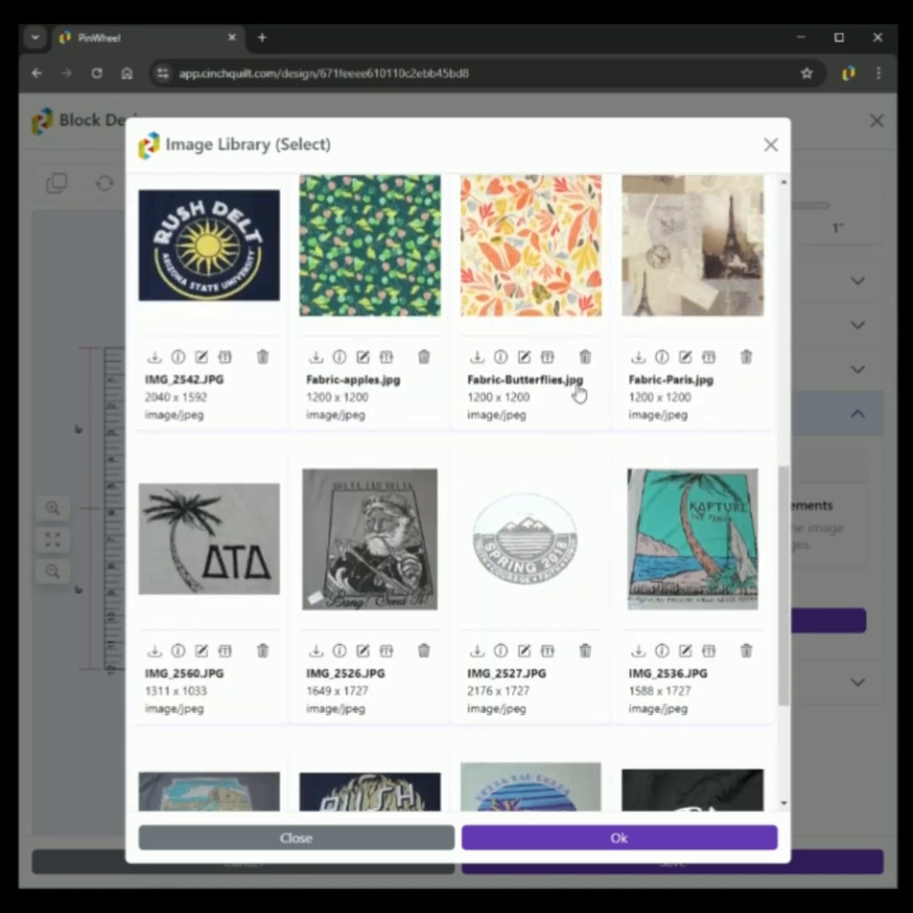
scroll(500, 296, down, 3)
scroll(491, 409, up, 10)
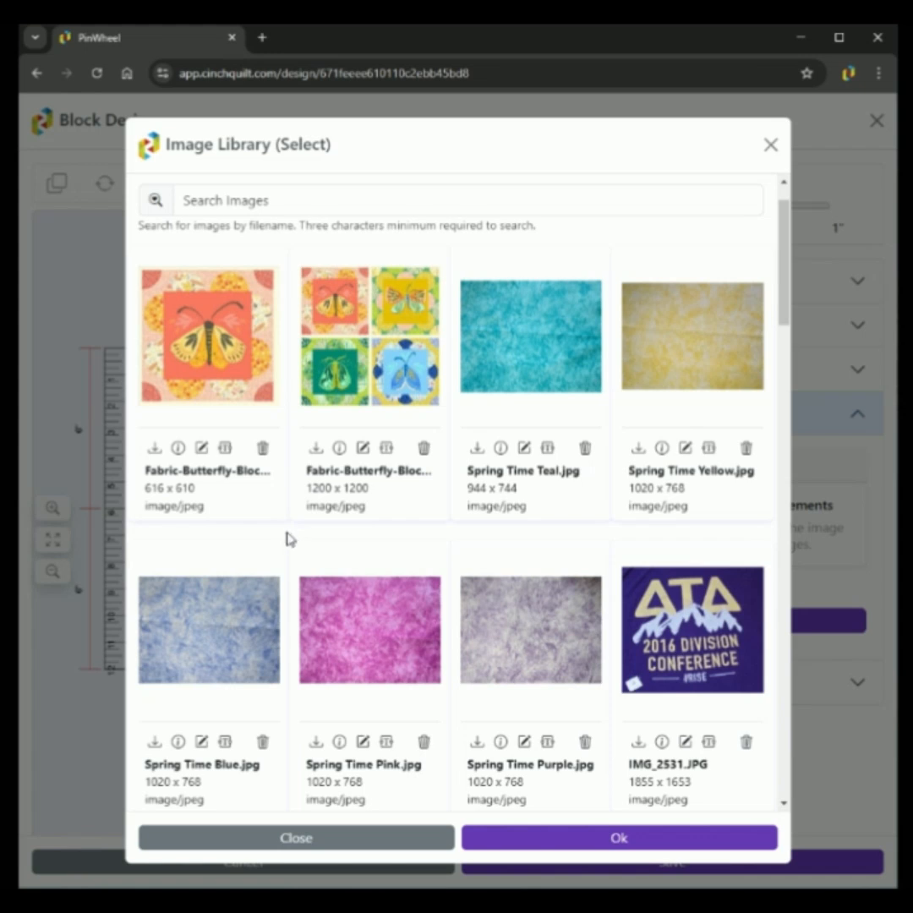
click(528, 362)
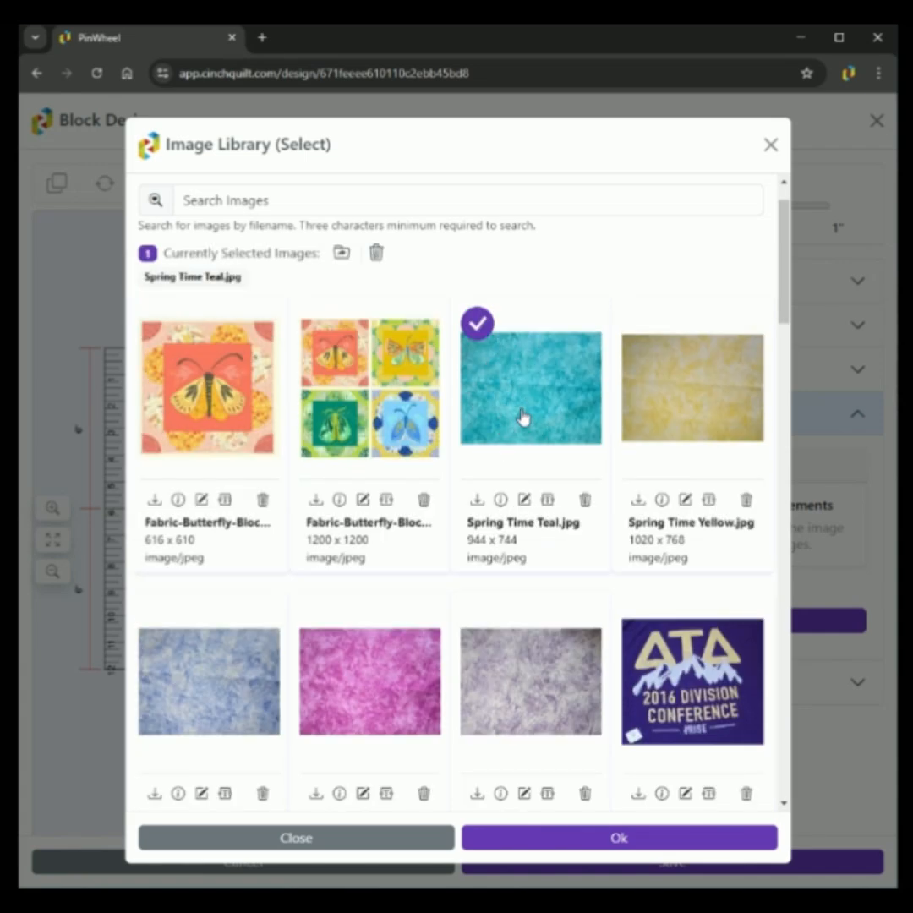
click(620, 837)
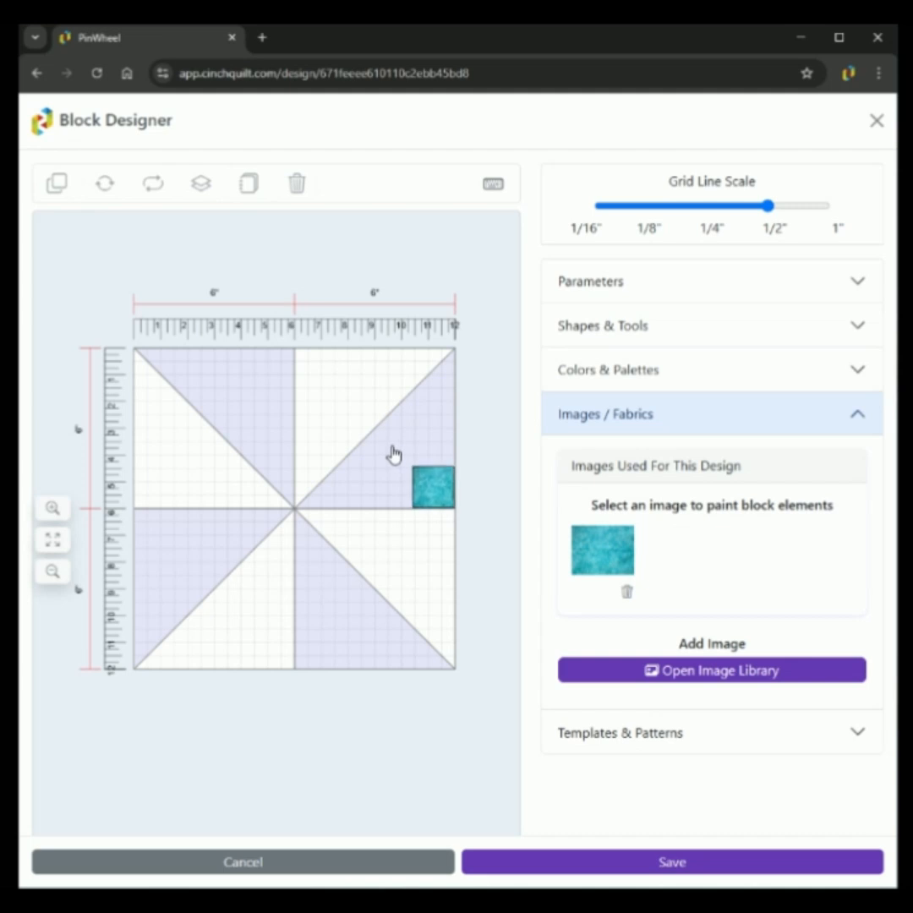
Step: Paint the four lavender triangles of the pinwheel block with the teal fabric
click(393, 446)
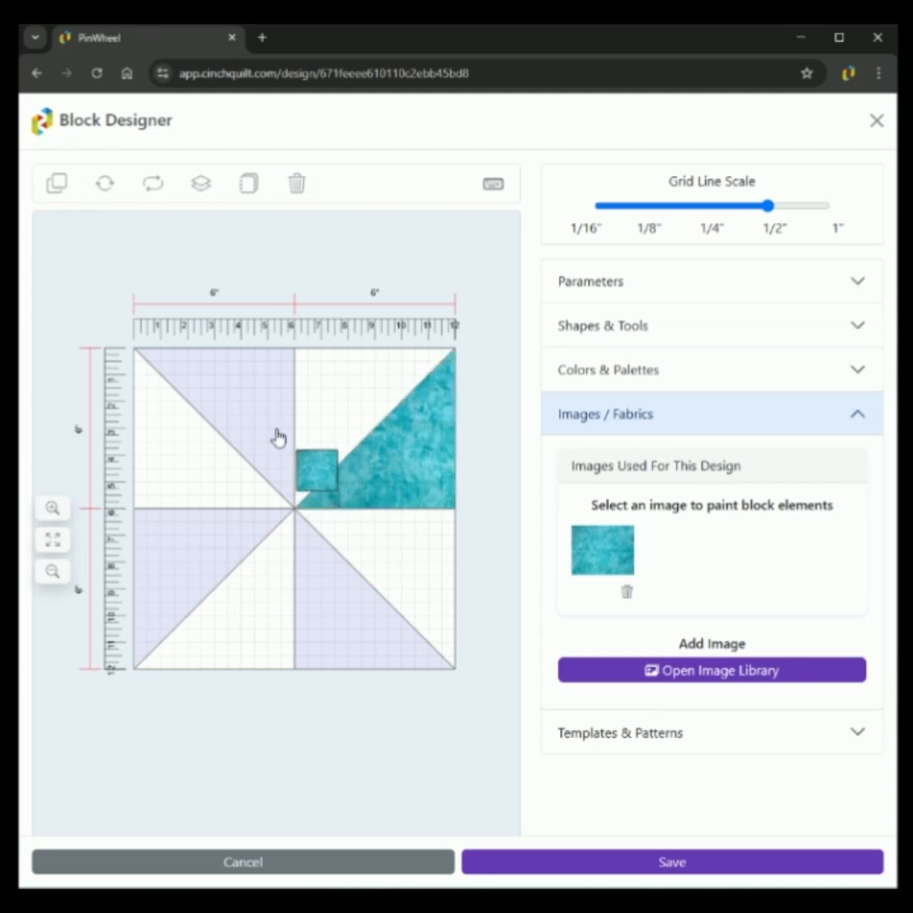
click(279, 437)
click(309, 551)
click(198, 536)
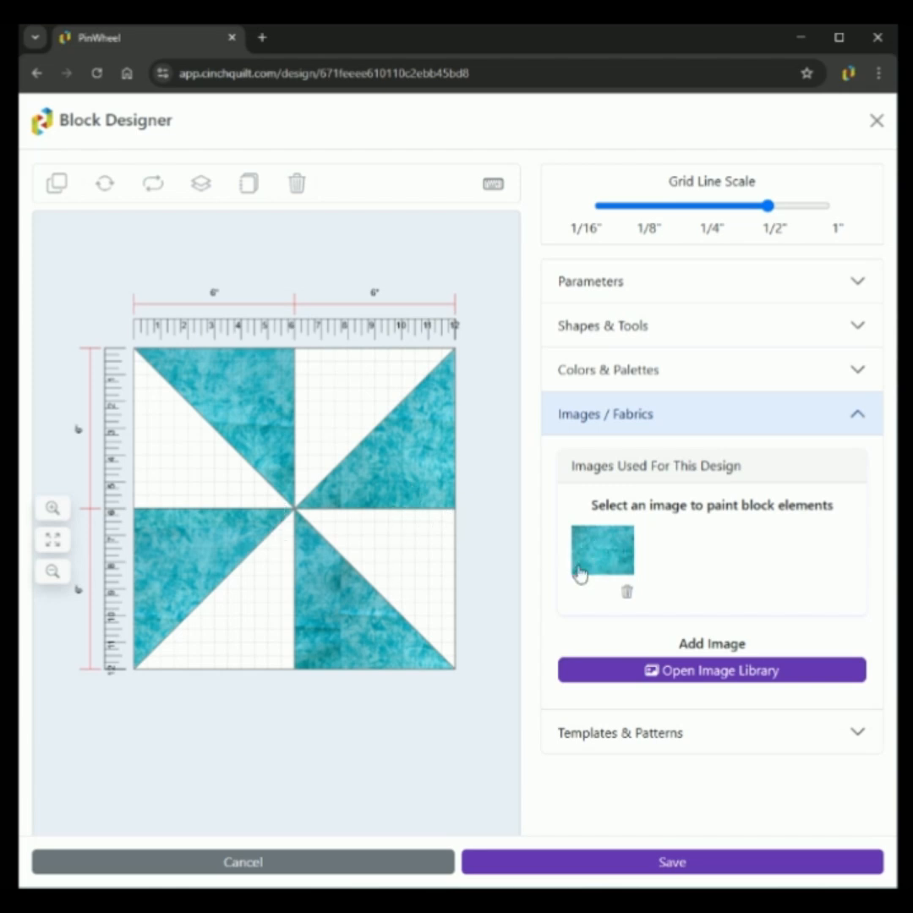
drag(585, 564, 473, 552)
Step: Load Spring Time Pink.jpg from the image library as the fabric for painting block patches
click(697, 681)
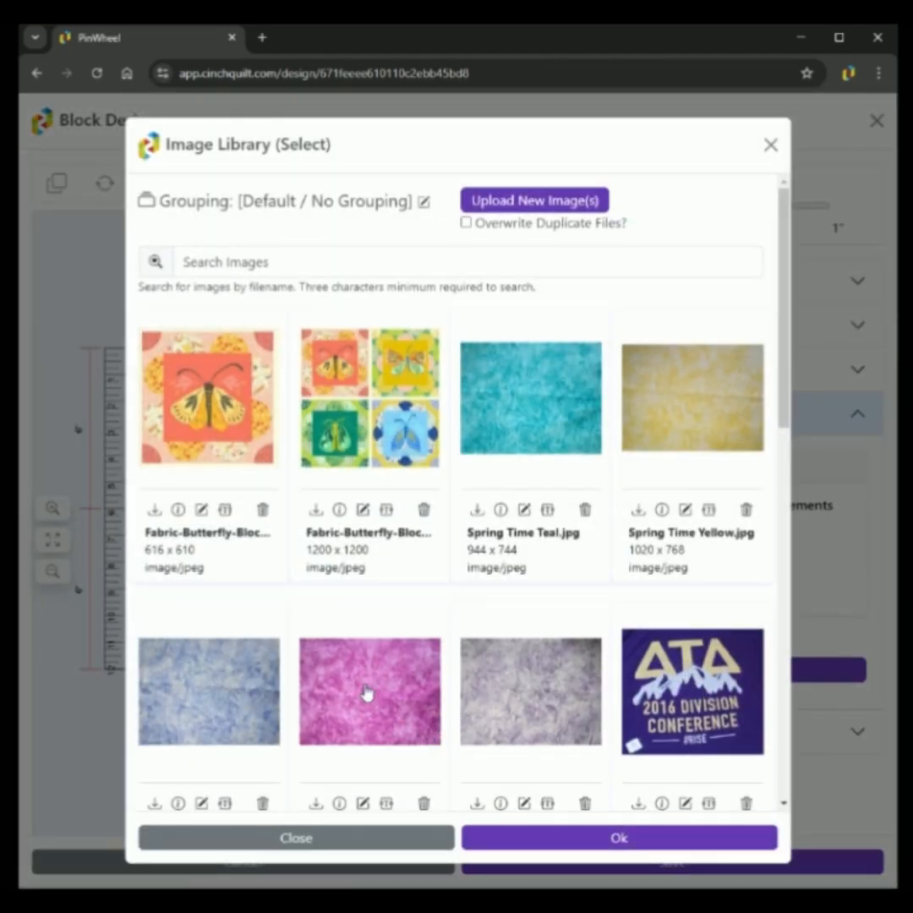
click(375, 721)
scroll(379, 717, down, 2)
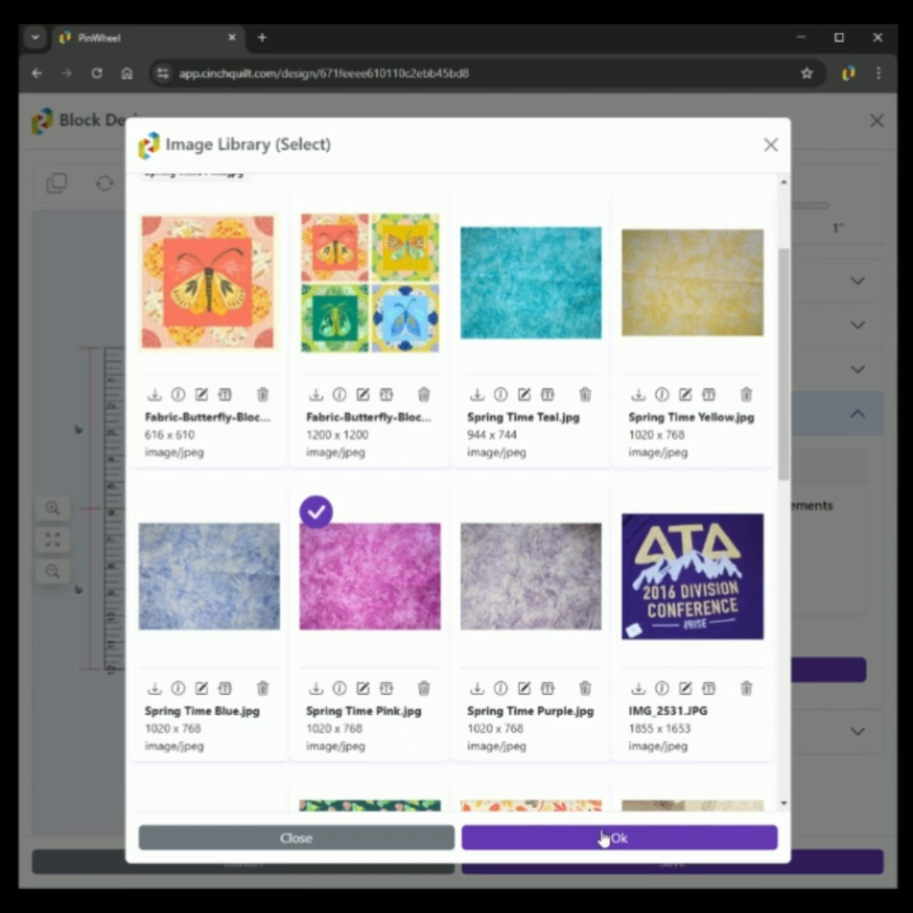
click(627, 839)
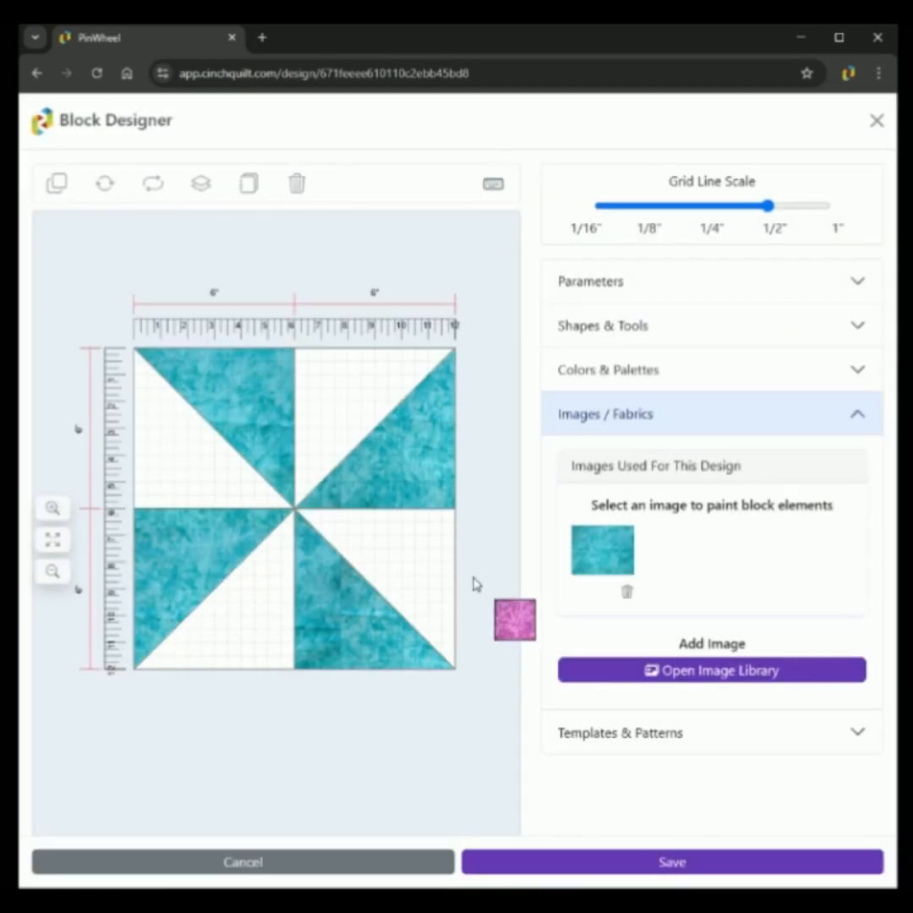
Step: Paint the four white triangles of the pinwheel with the pink fabric and save the block
click(422, 579)
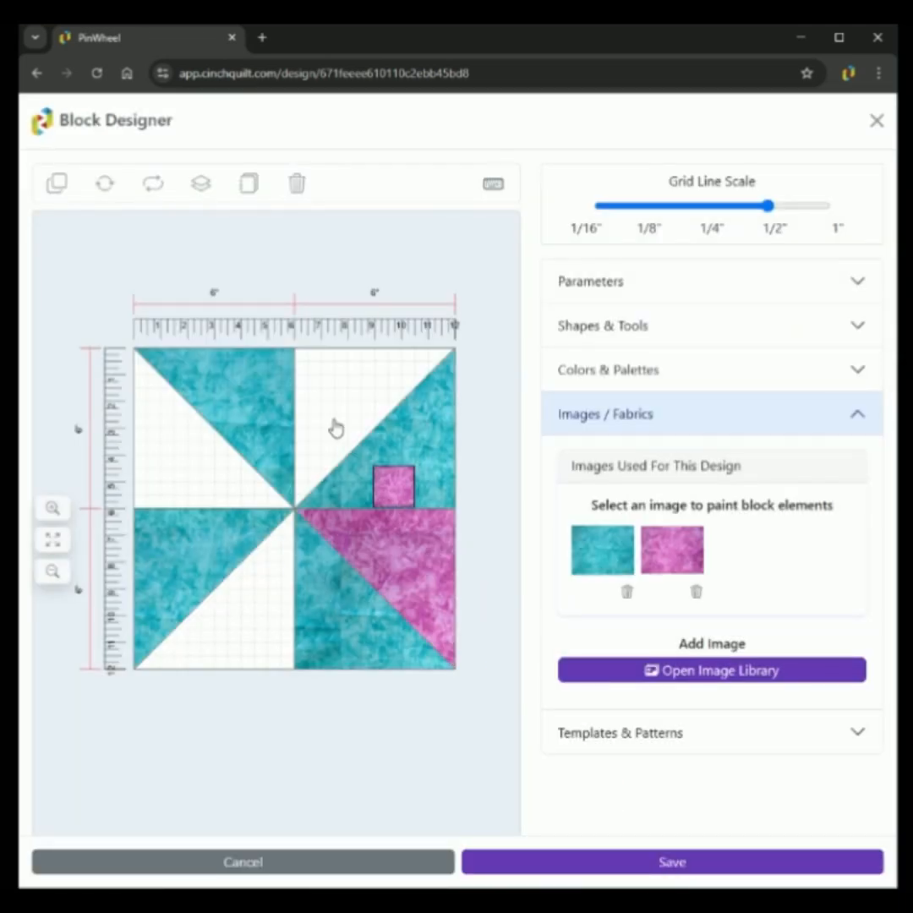
click(346, 445)
click(230, 493)
click(287, 581)
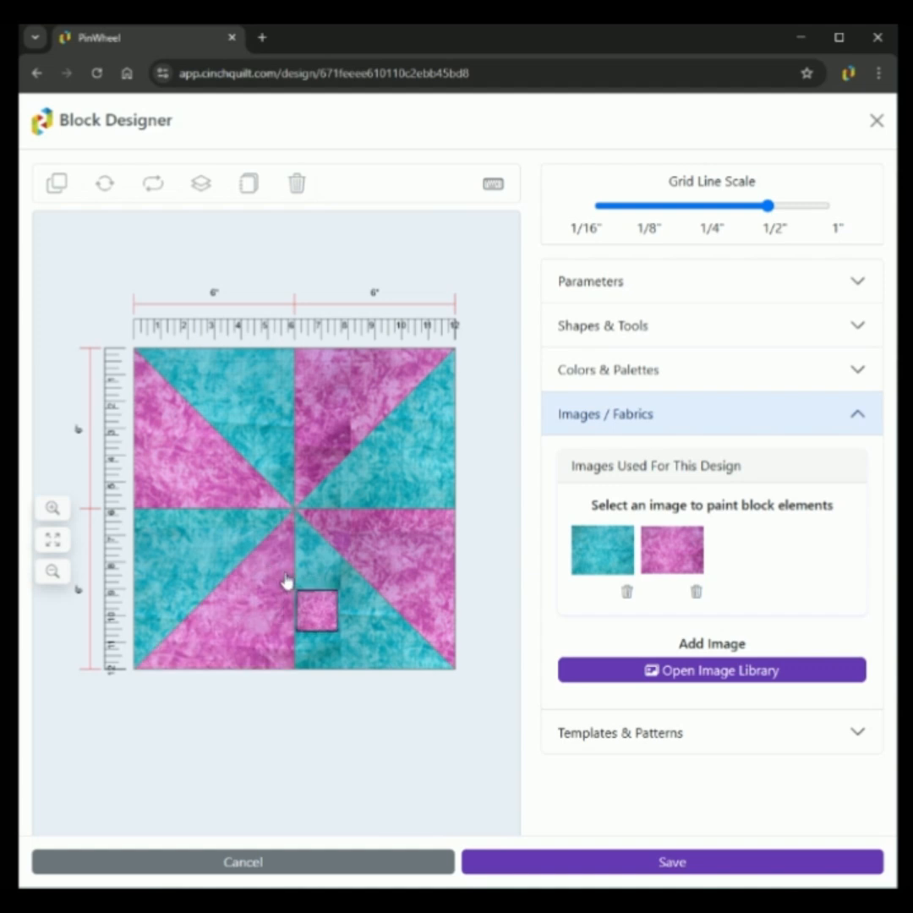
key(Escape)
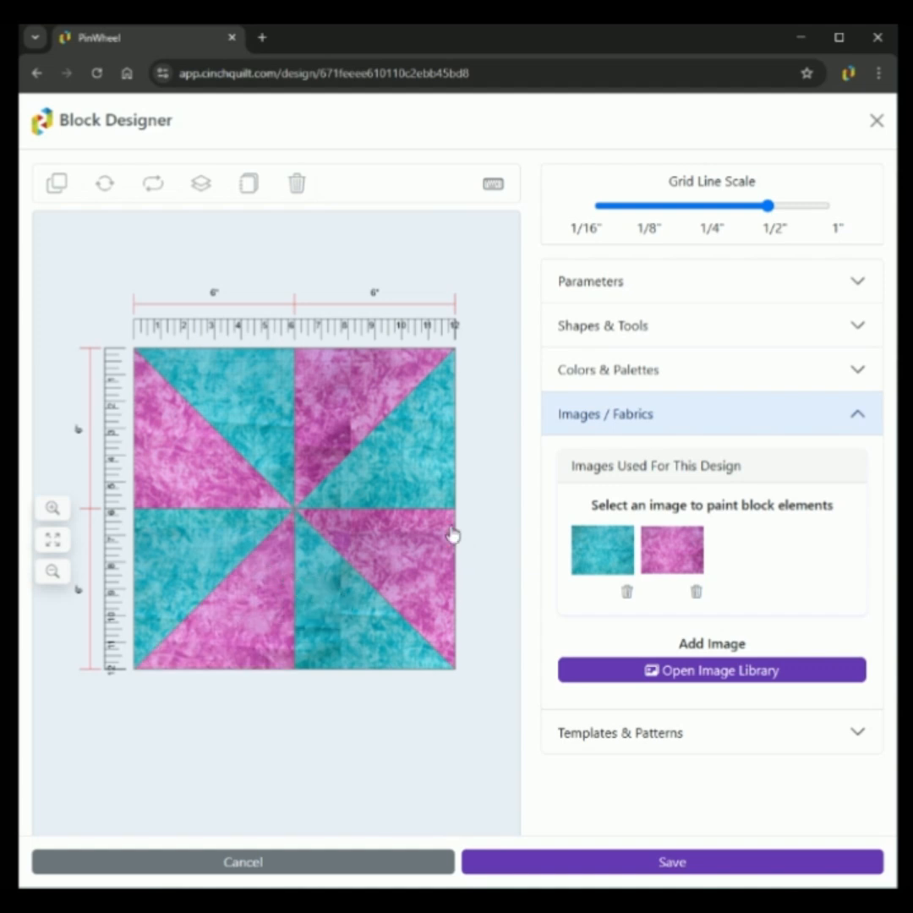
click(670, 862)
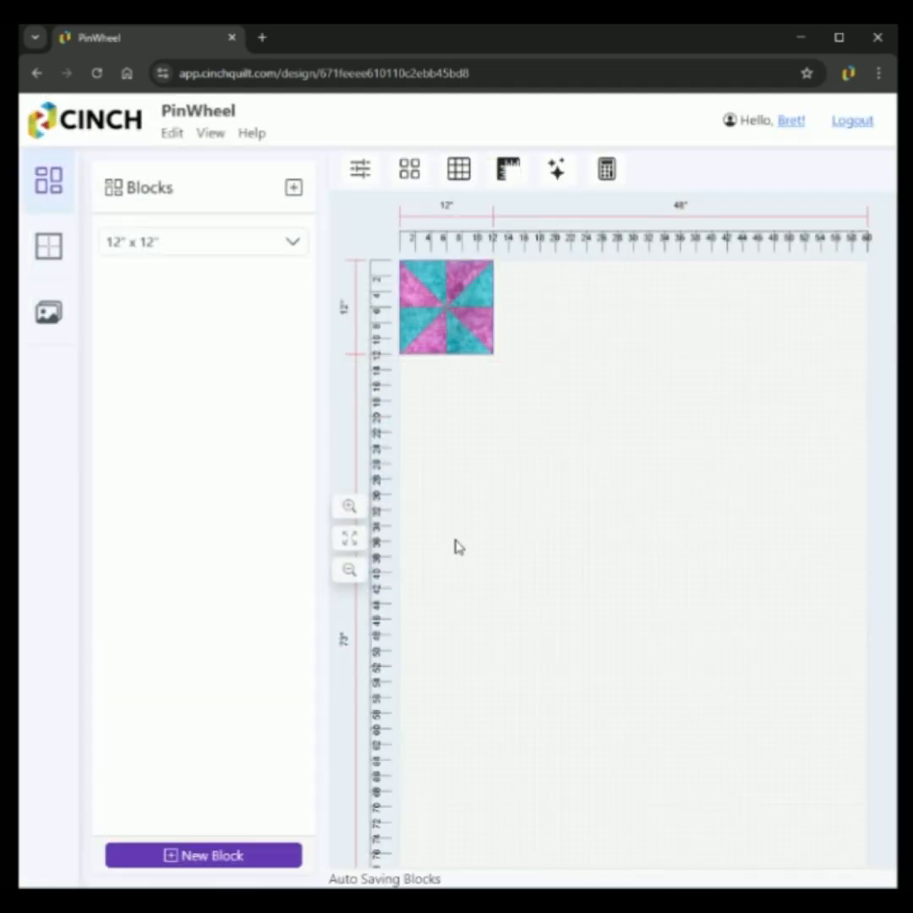
Step: Expand the list of 12" x 12" blocks and reopen the pinwheel block on the quilt for editing
click(290, 245)
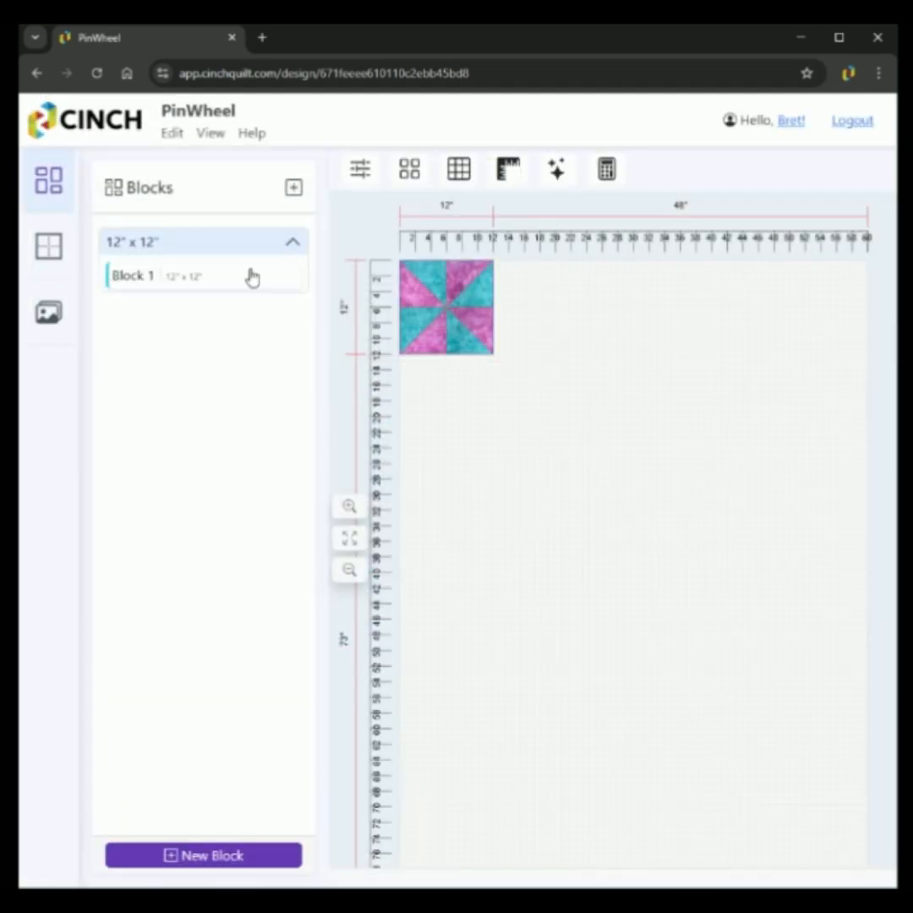
right_click(439, 316)
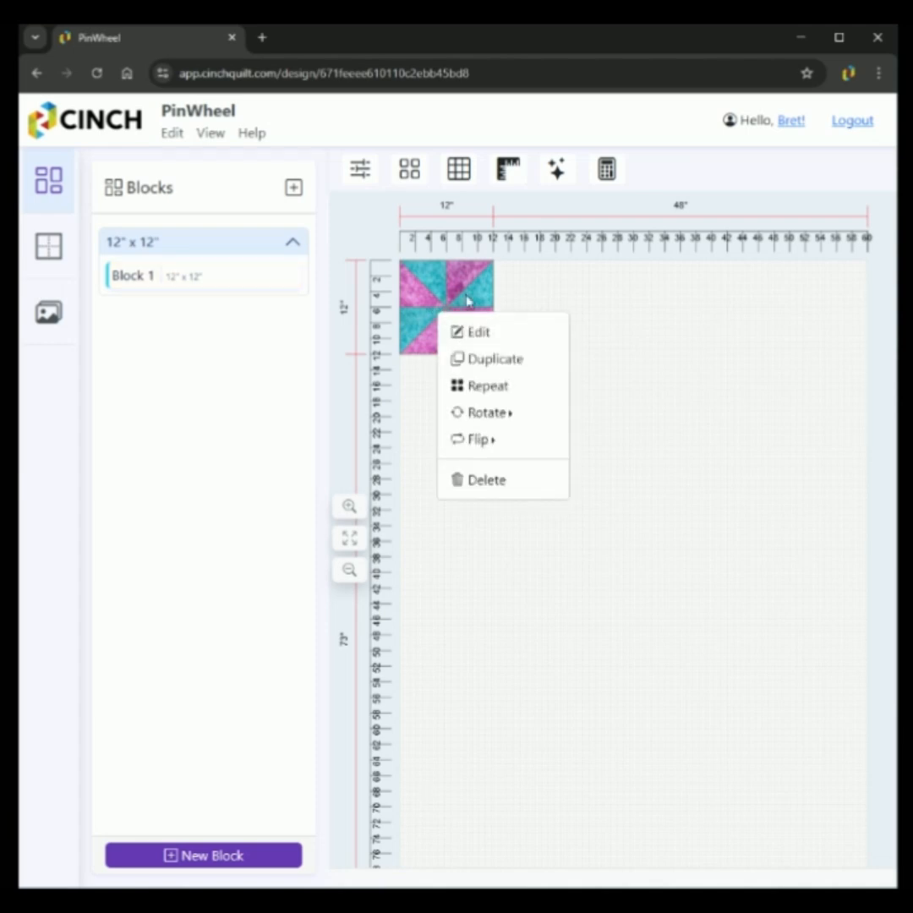
click(440, 322)
click(350, 380)
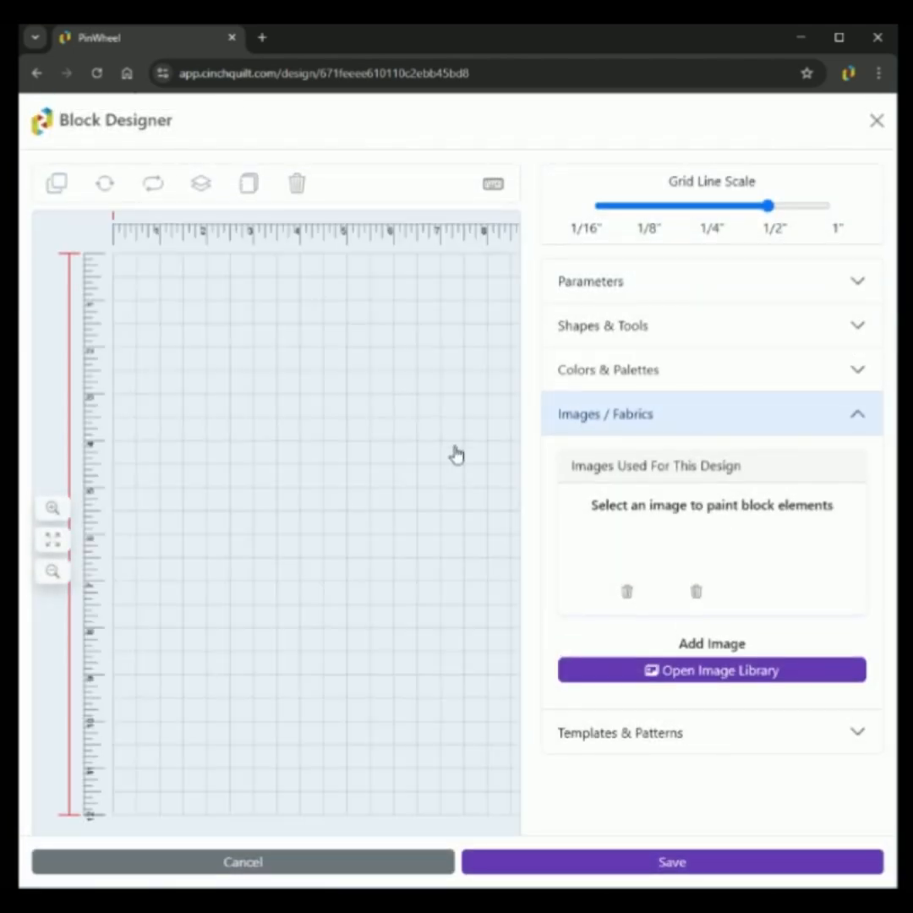